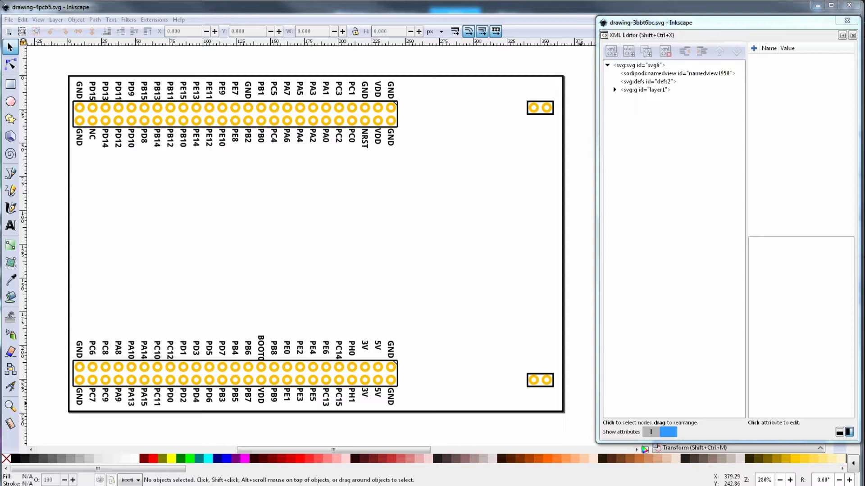
Step: Compare the PCB drawing with the breadboard drawing by alternating between the two open documents
key(ctrl+Tab)
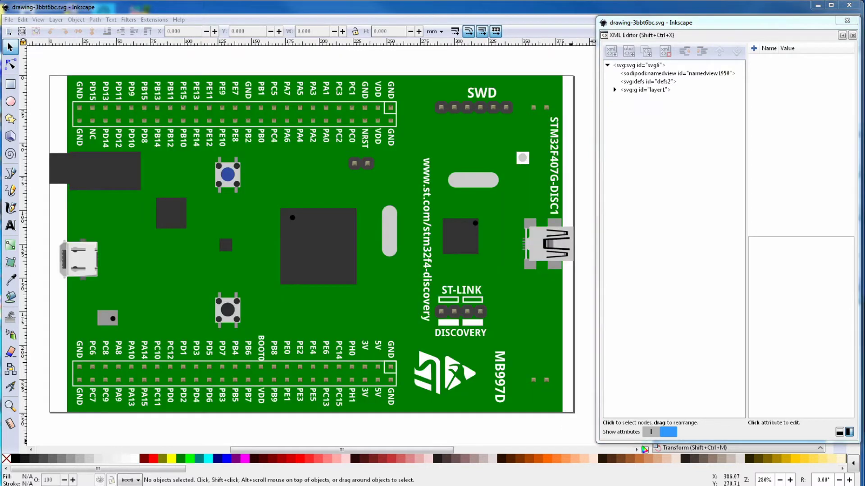
key(ctrl+Tab)
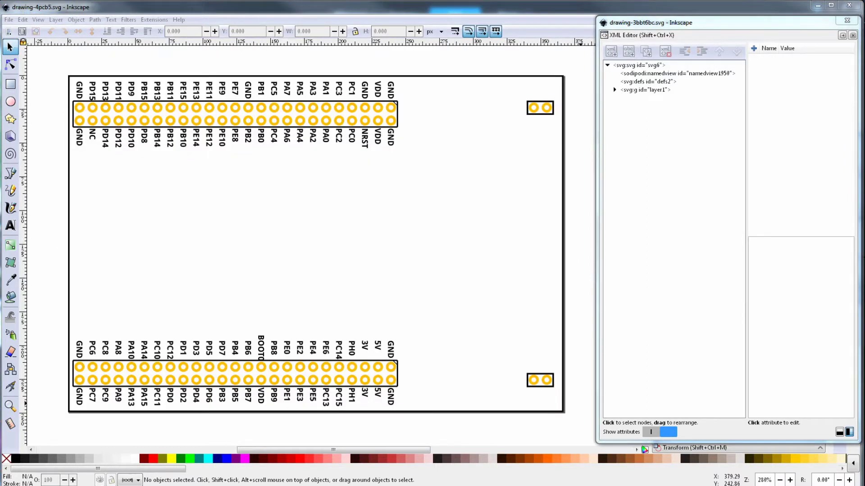
key(ctrl+Tab)
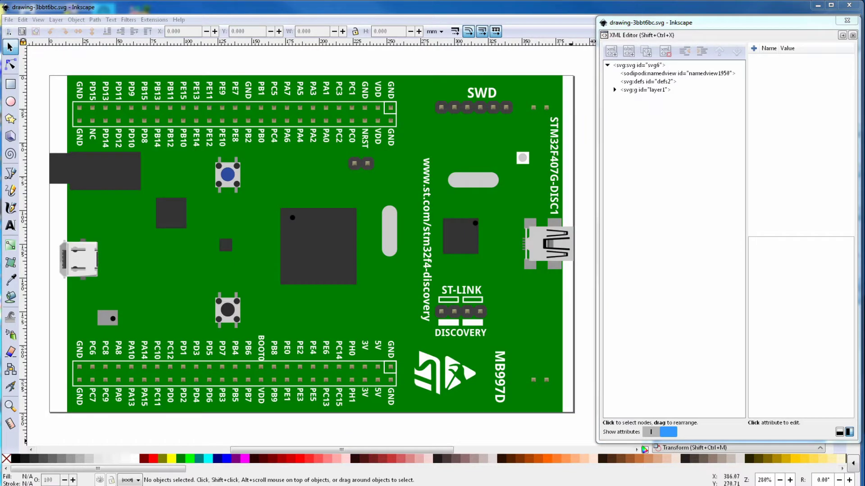
Step: Delete the IC group from the breadboard group of the drawing in the XML editor
click(615, 89)
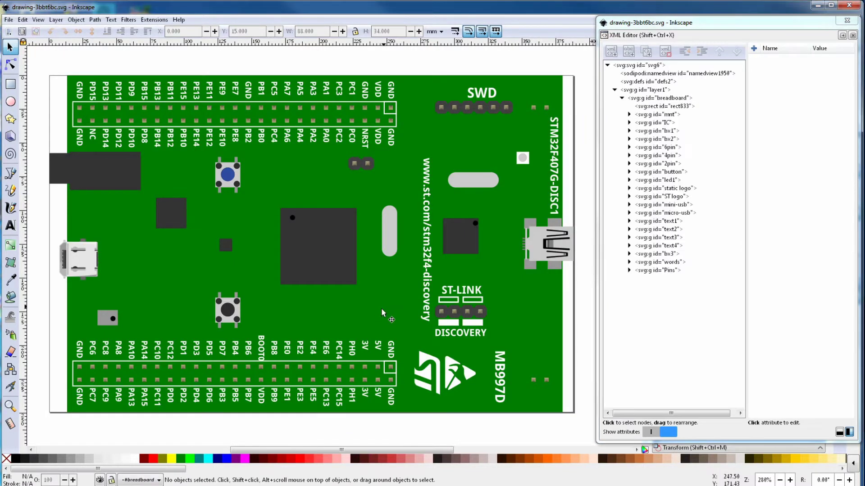
click(648, 122)
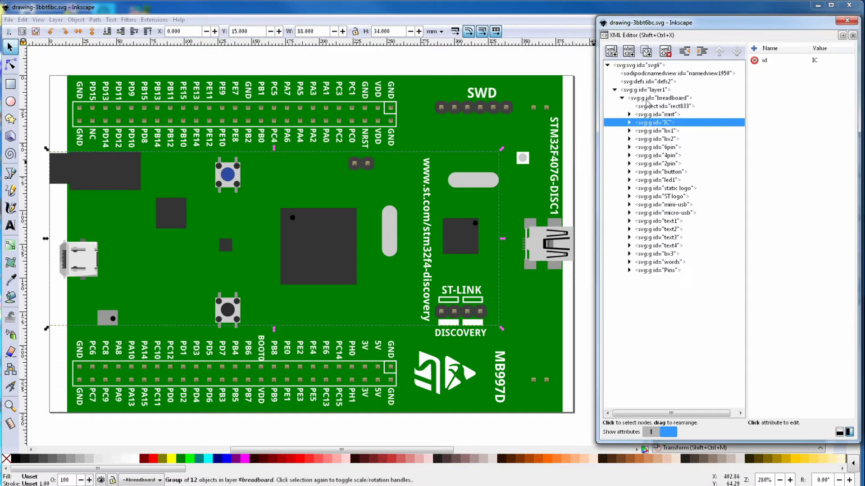
click(665, 51)
Step: Remove the green fill from the board rectangle and give it a flat black outline
drag(656, 22, 656, 166)
click(664, 70)
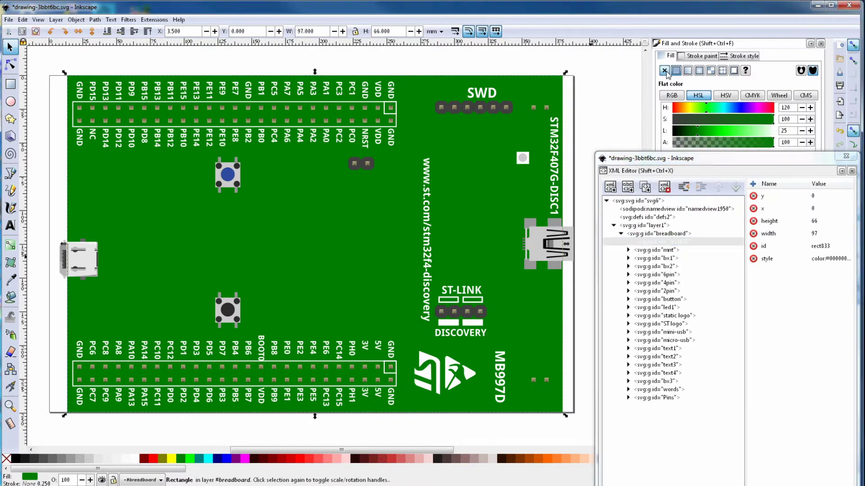
click(698, 56)
click(675, 70)
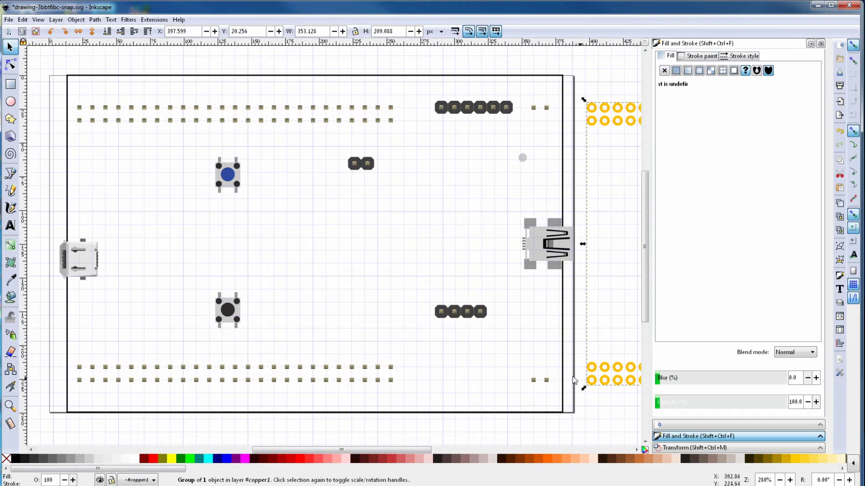
Step: Move the copper1 pad ring group horizontally onto the board so the rings surround the header pins
drag(585, 381, 87, 379)
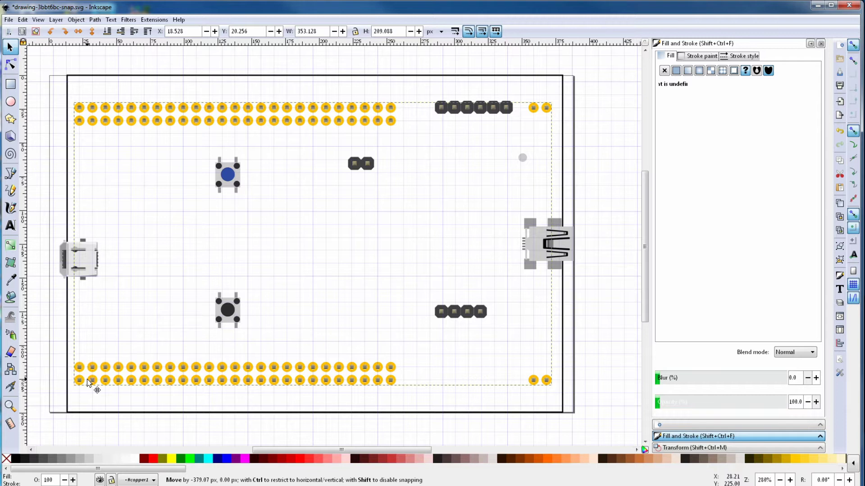
drag(87, 379, 87, 380)
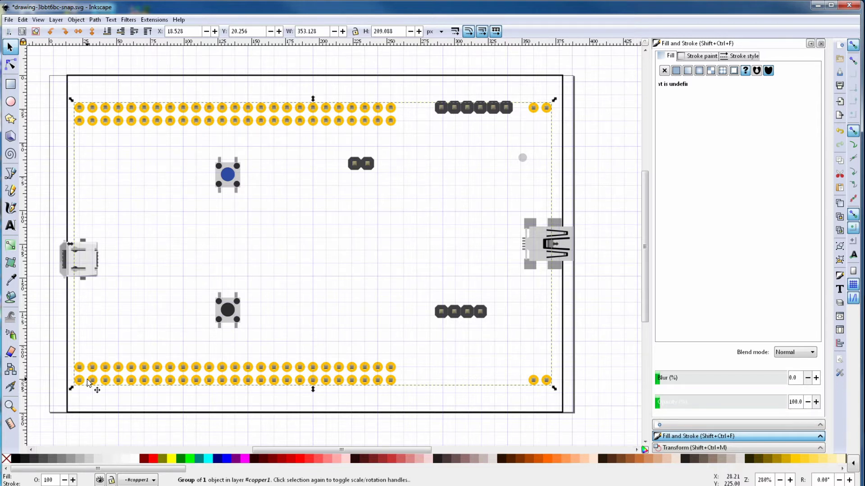
Step: Select the mini-usb group in the XML editor and remove its fill
key(ctrl+shift+x)
click(637, 331)
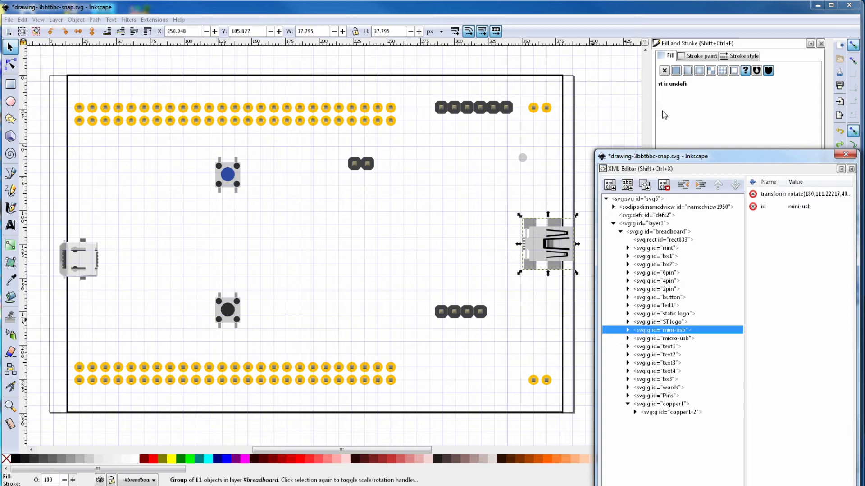
click(665, 71)
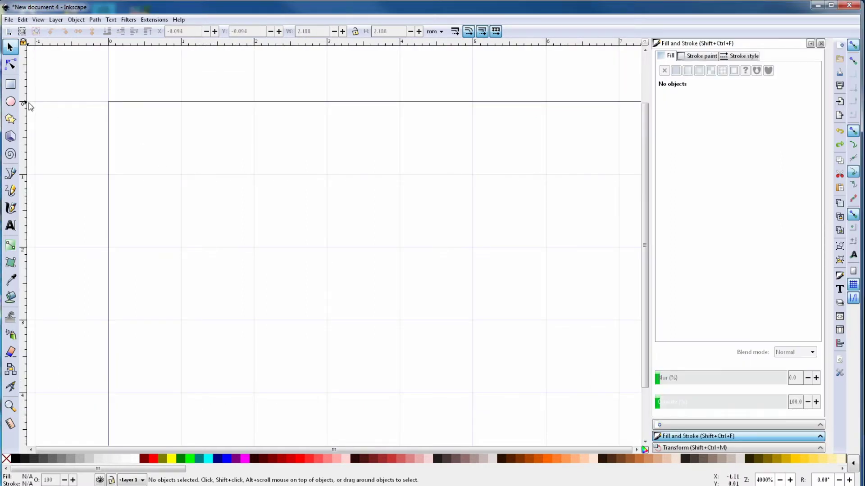
Step: Draw a circle of 1 mm radius from the page origin and give it a 0.5 mm yellow stroke
click(11, 101)
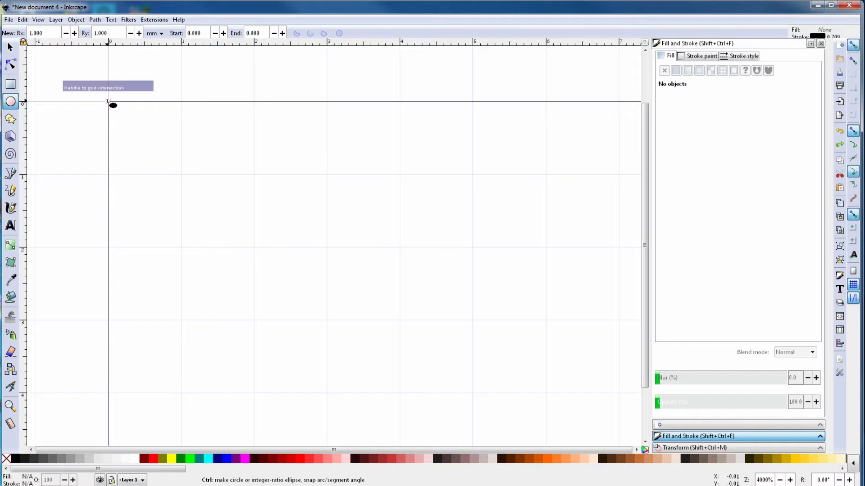
drag(108, 102, 250, 250)
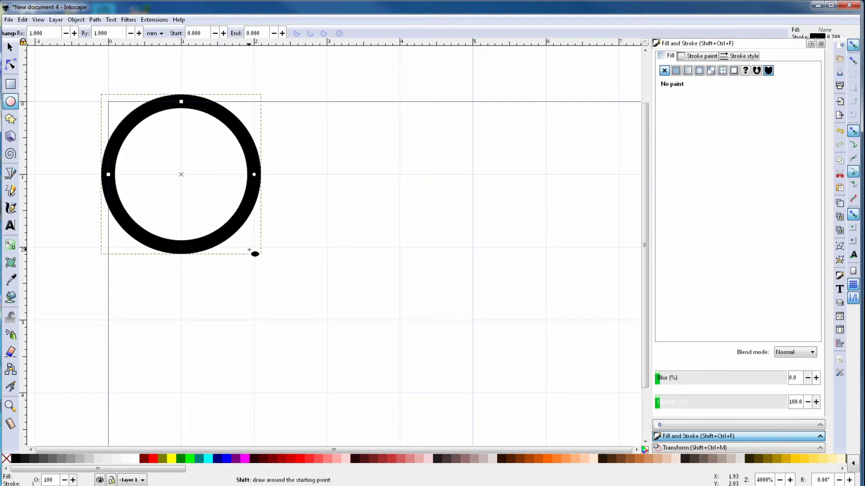
shift+click(799, 465)
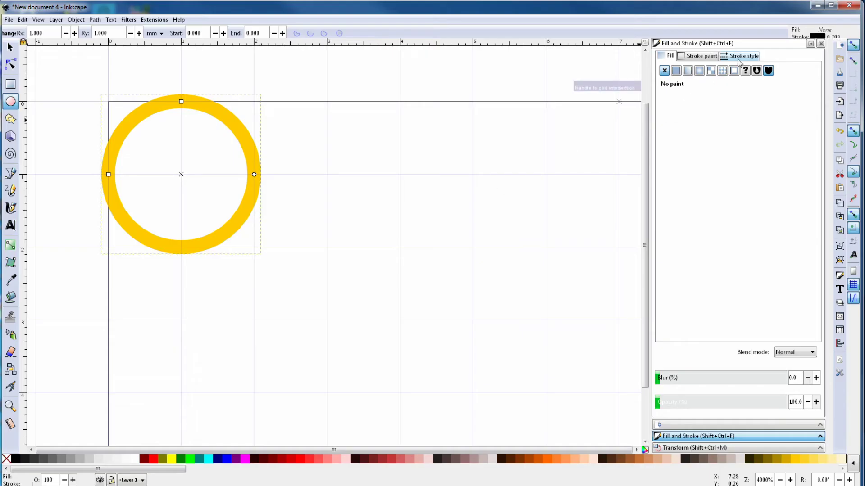
click(739, 58)
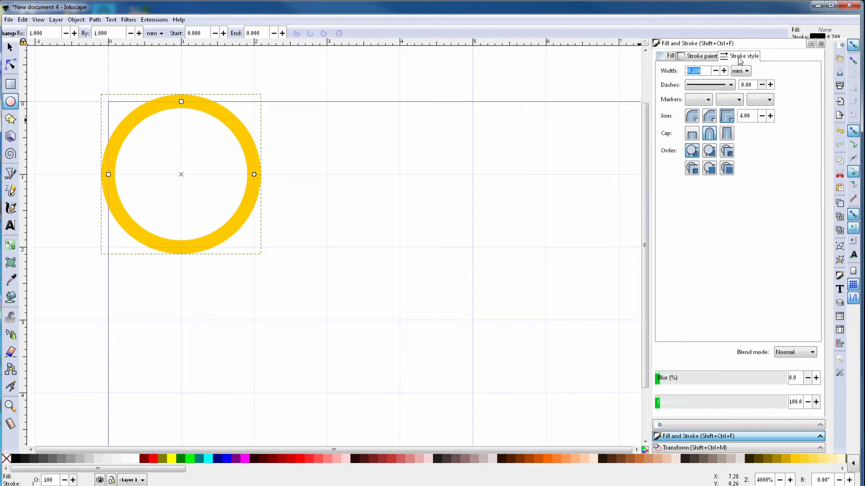
text(0.5)
key(Return)
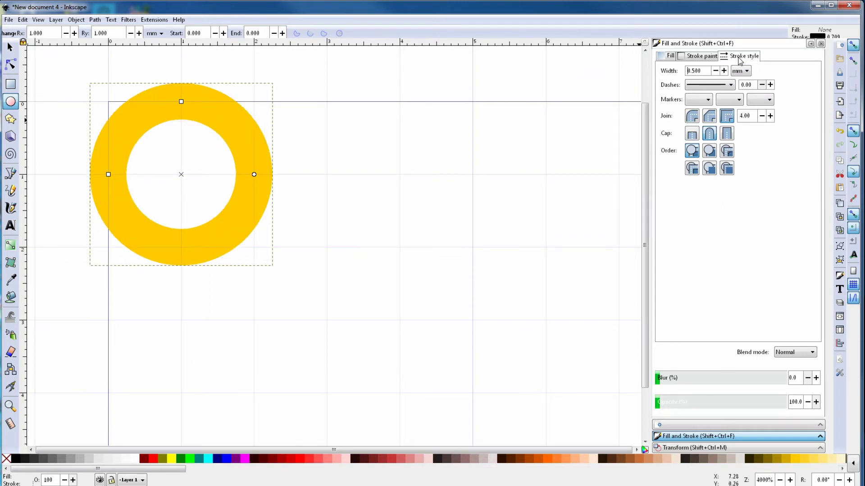
Step: Scale the ring proportionally to a 2 mm overall width and snap its centre to the grid intersection at 1 mm, 1 mm
click(10, 47)
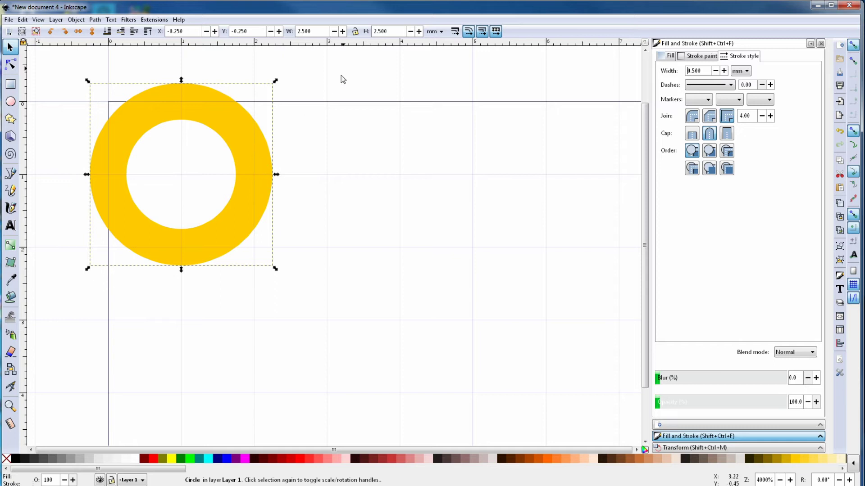
click(355, 32)
drag(317, 31, 287, 35)
text(2)
key(Return)
drag(215, 140, 226, 171)
Step: Duplicate the circle node in the XML editor and move the copy to X 1 mm, Y 2 mm
key(ctrl+shift+x)
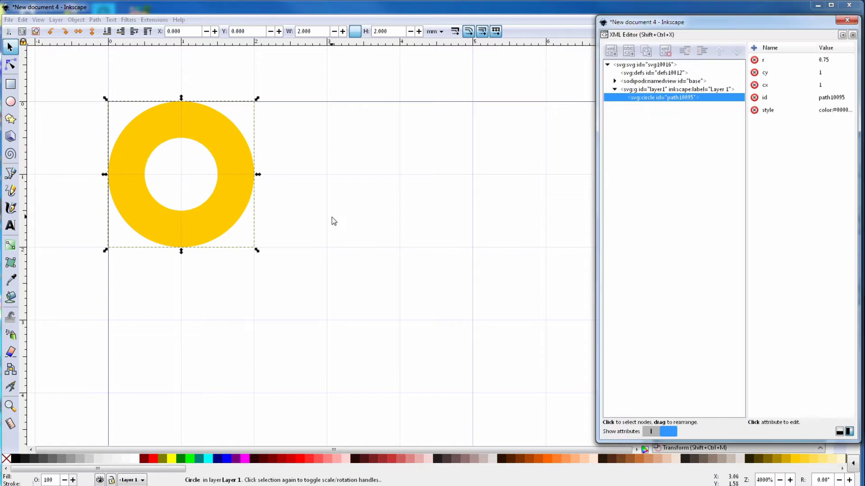
click(680, 90)
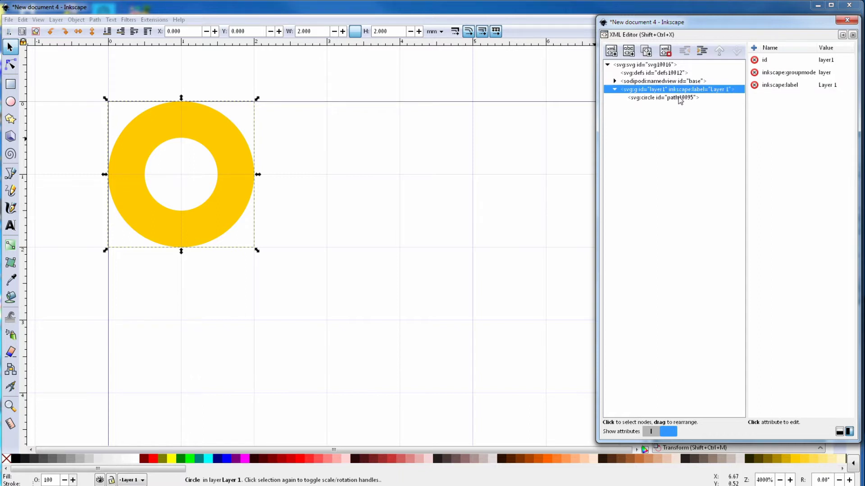
click(680, 98)
click(645, 50)
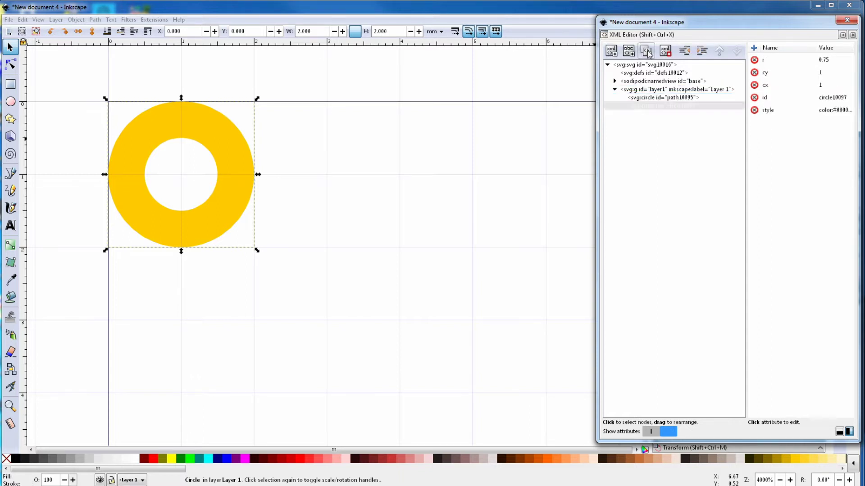
click(672, 107)
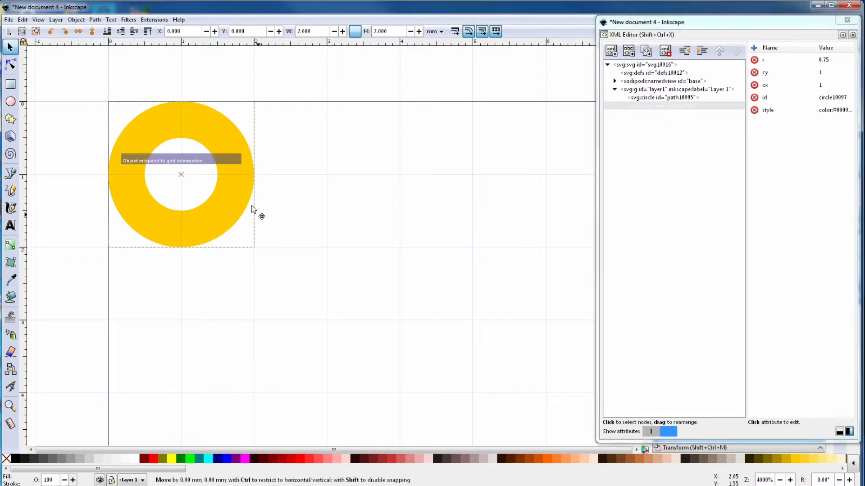
drag(256, 212, 305, 347)
Step: Draw another circle of 1 mm radius starting at X 3 mm, Y 0, with a 0.5 mm stroke coloured #FFCC00
key(shift+ctrl+f)
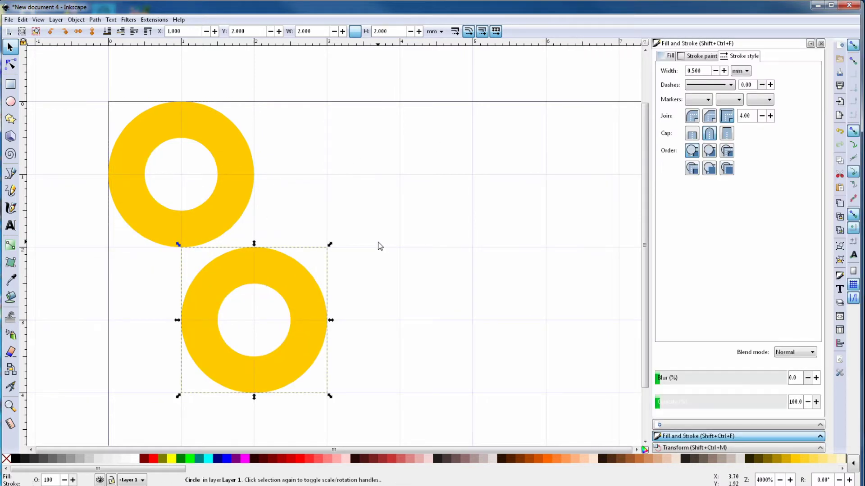
click(11, 101)
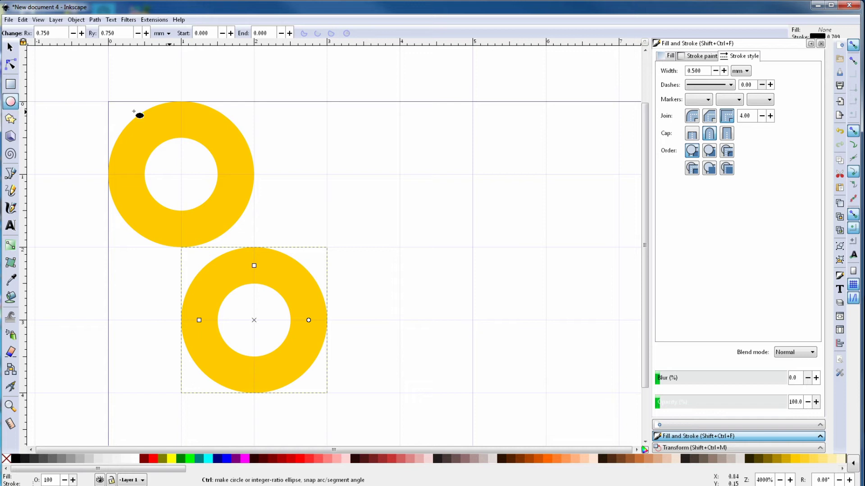
ctrl+drag(327, 102, 472, 248)
drag(705, 71, 674, 74)
text(.5)
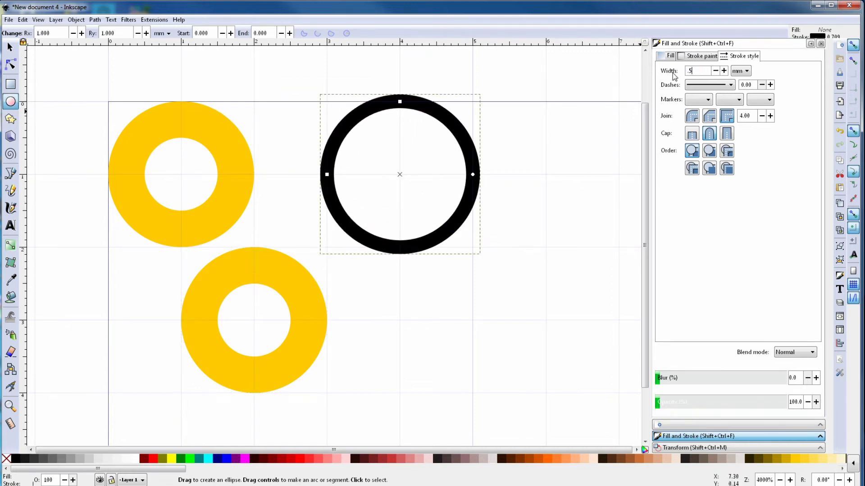
key(Return)
shift+click(798, 460)
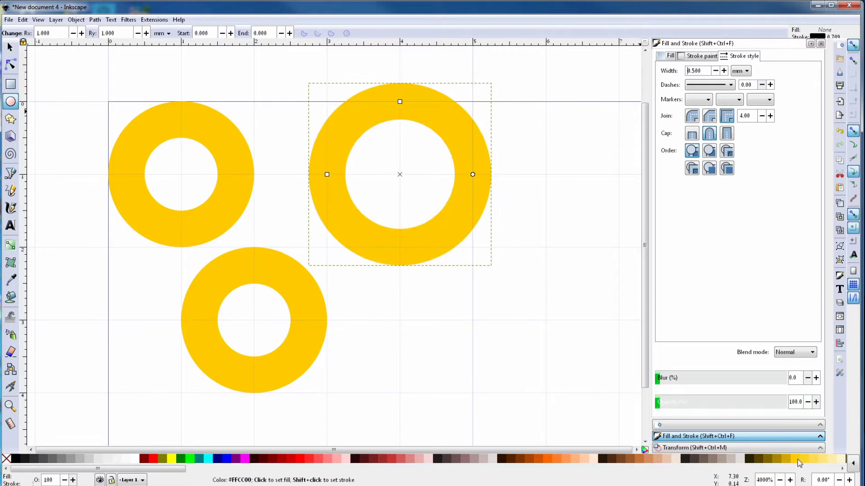
Step: Resize the new ring to 2 mm wide by 1.99 mm high and snap its centre to the grid intersection at 4 mm, 1 mm
click(11, 47)
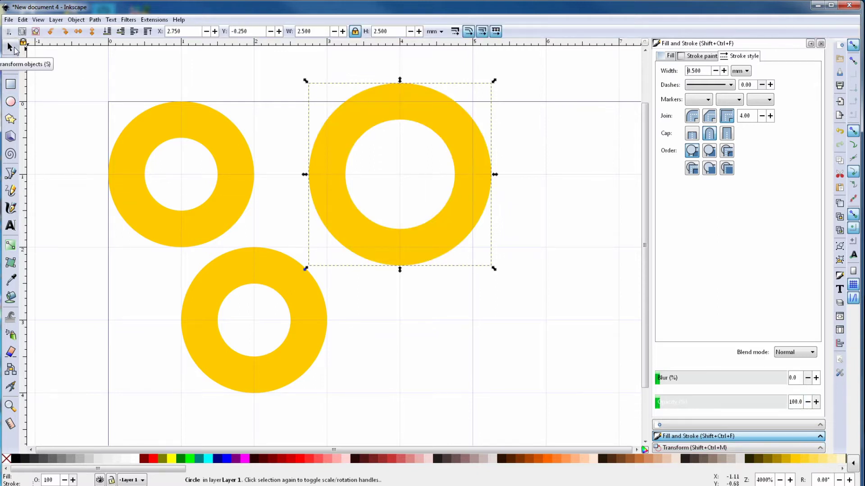
double_click(311, 31)
text(2)
key(Return)
key(Tab)
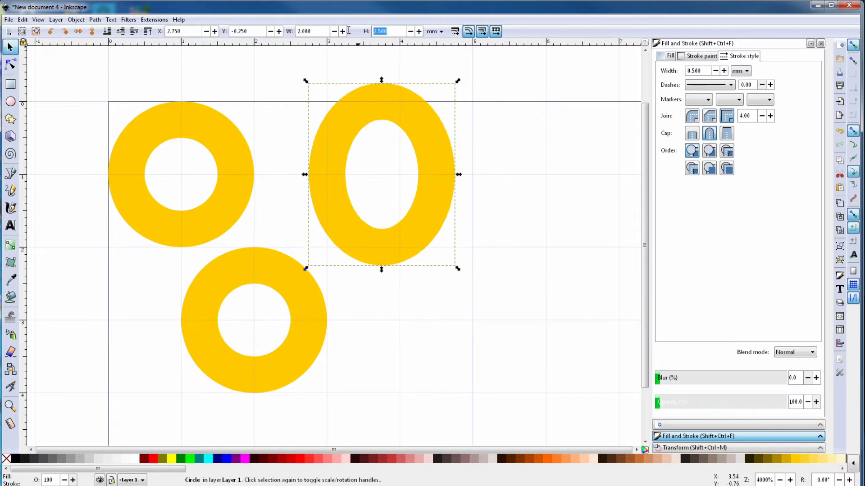
text(1.99)
key(Return)
drag(419, 190, 431, 210)
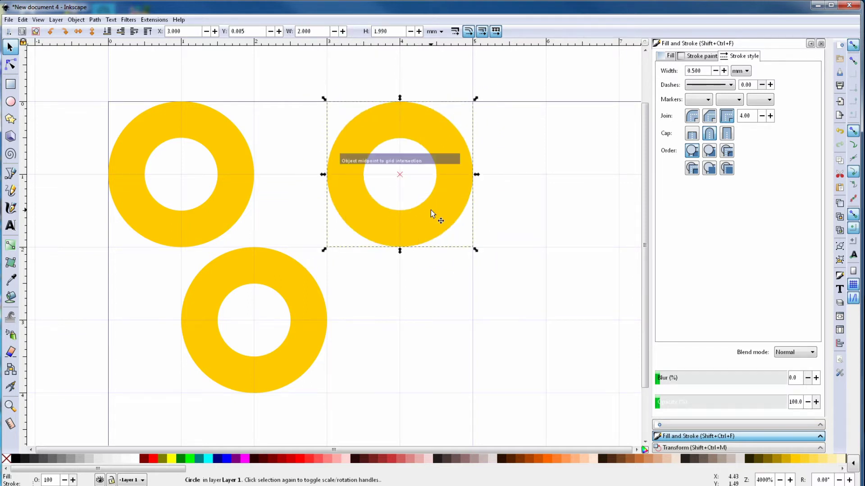
Step: Duplicate the ellipse node in the XML editor and move the copy about 1 mm to the right and 2 mm down
key(ctrl+shift+x)
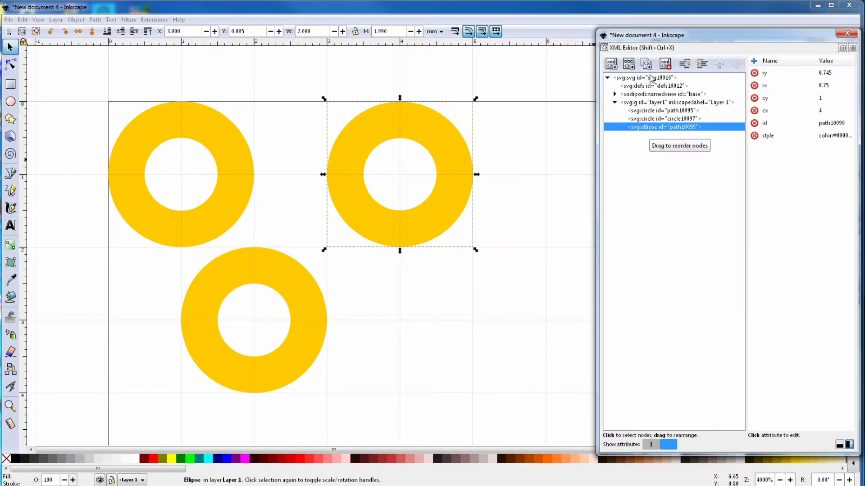
click(646, 64)
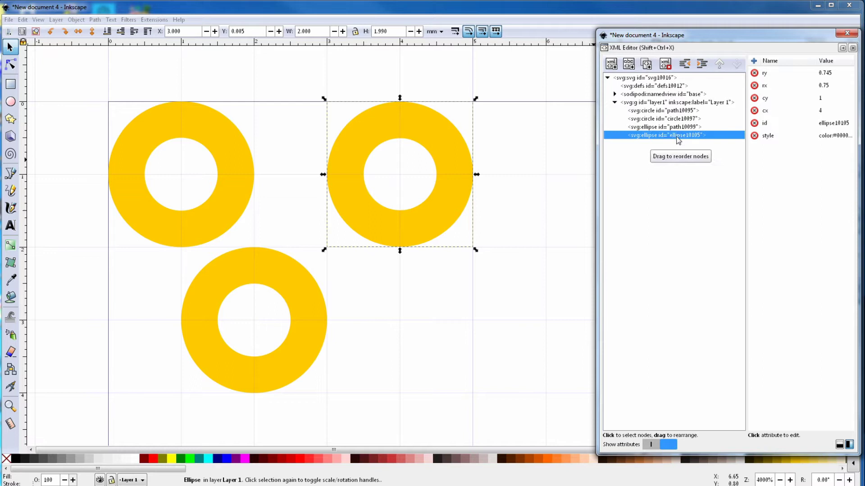
drag(464, 197, 504, 340)
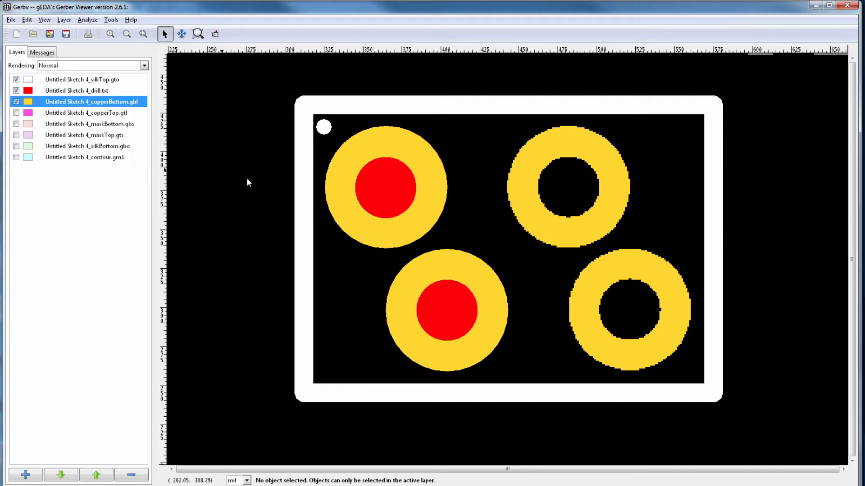
Step: Switch to Gerbv and toggle the drill layer's visibility to check which copper rings have drill holes
click(17, 91)
click(16, 91)
click(16, 90)
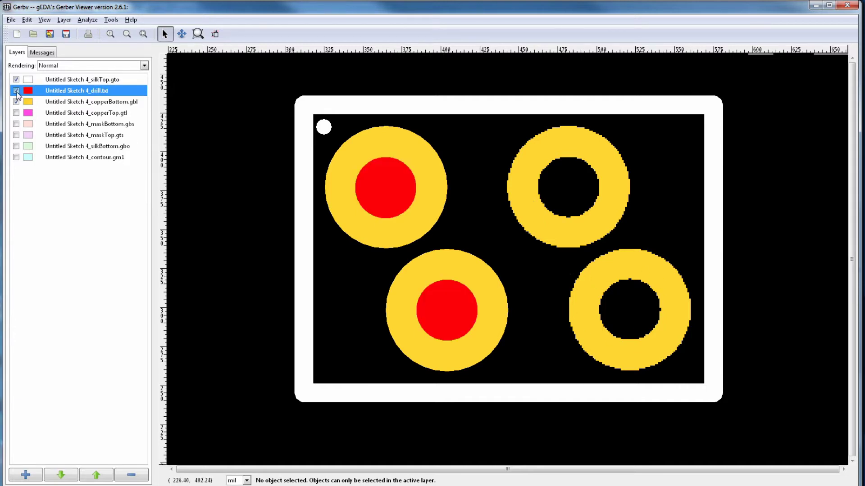
click(17, 91)
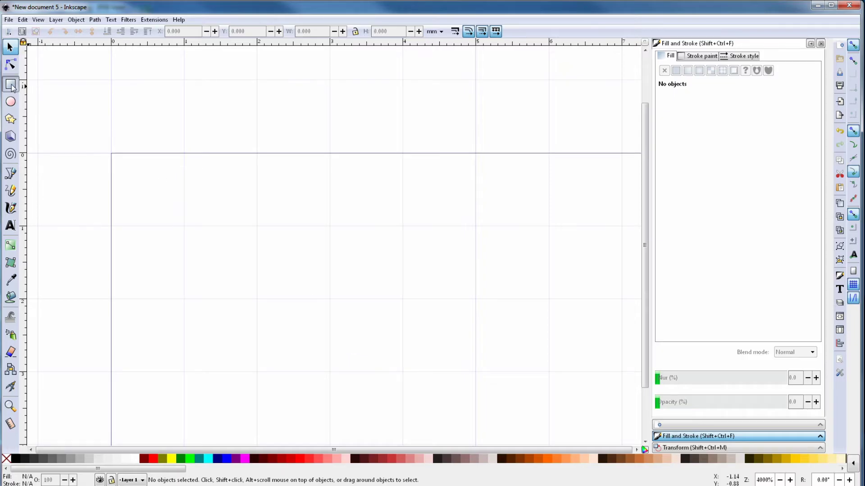
Step: Draw a 2 mm square from the origin of the empty Inkscape document and colour its stroke yellow
click(11, 85)
drag(108, 155, 256, 299)
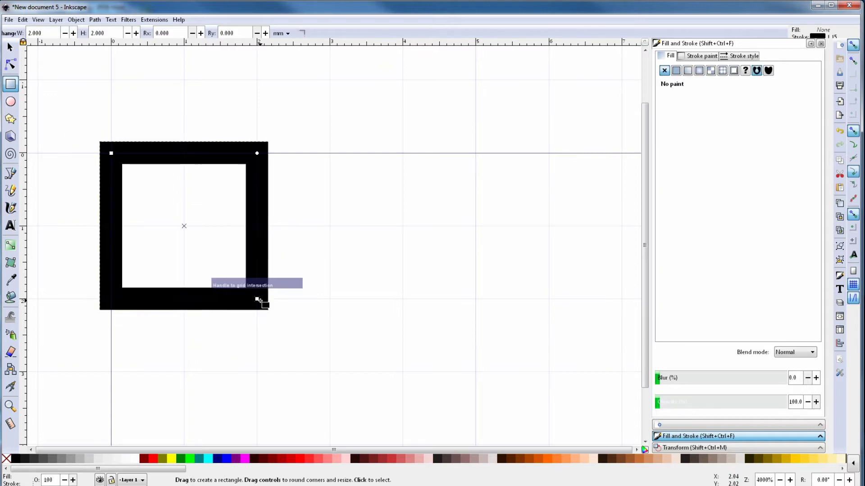
click(793, 457)
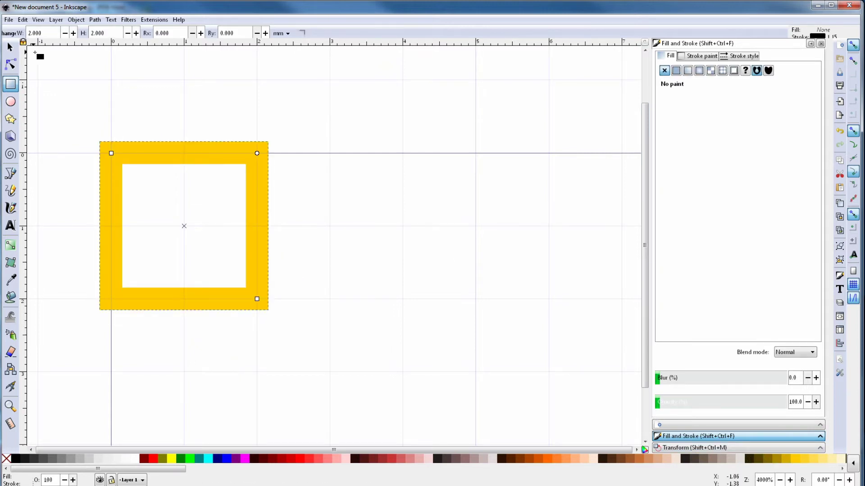
Step: Lock the proportions, resize the square to 2 mm overall and snap its midpoint to the grid intersection at 1 mm, 1 mm
click(10, 47)
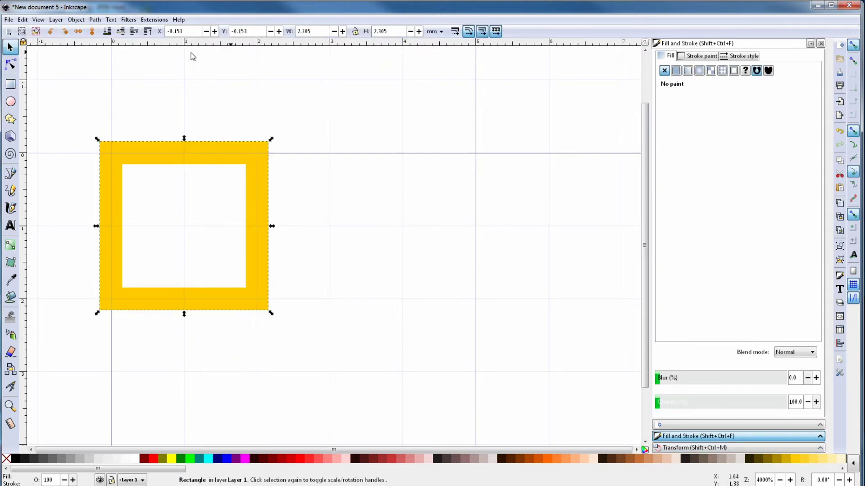
click(355, 32)
drag(311, 32, 290, 34)
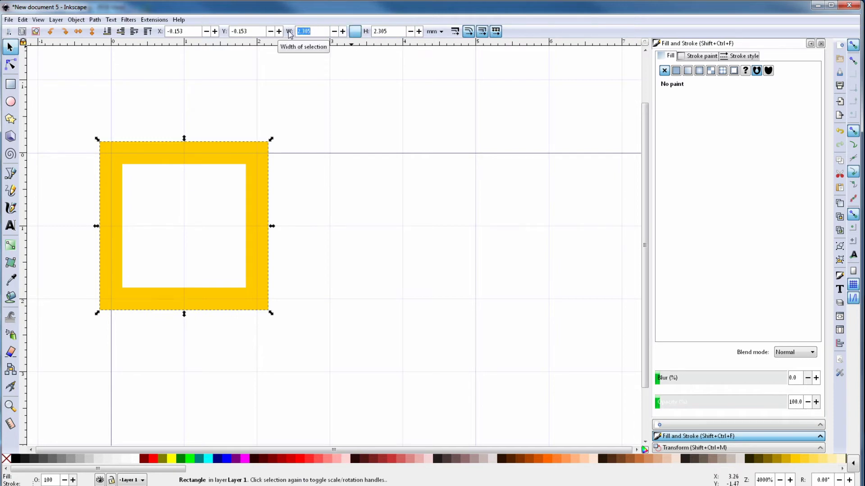
text(2)
key(Return)
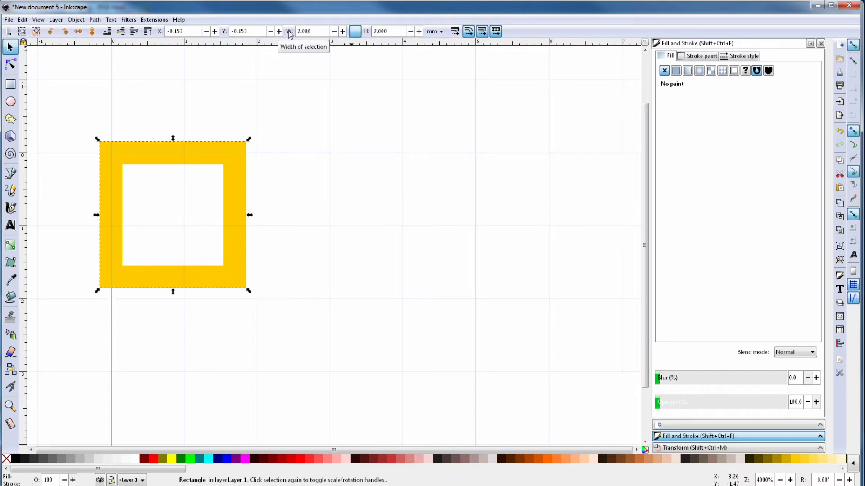
drag(230, 254, 233, 266)
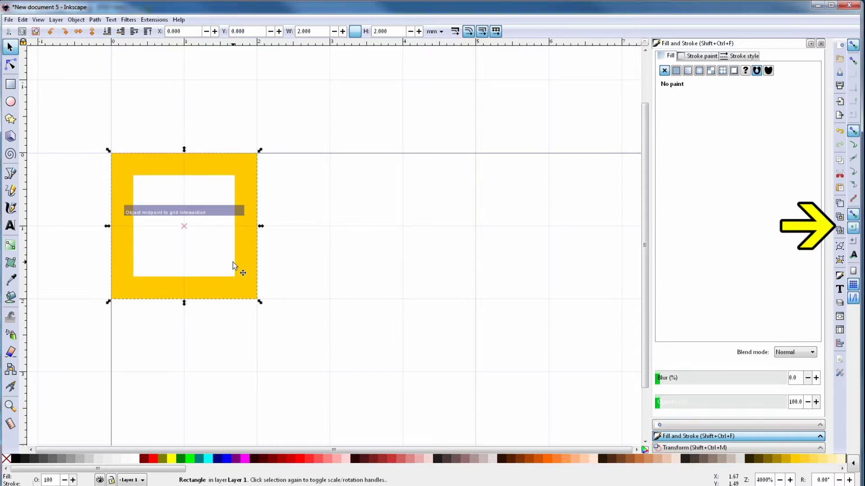
Step: Set the square's stroke width to 0.5 mm
click(676, 73)
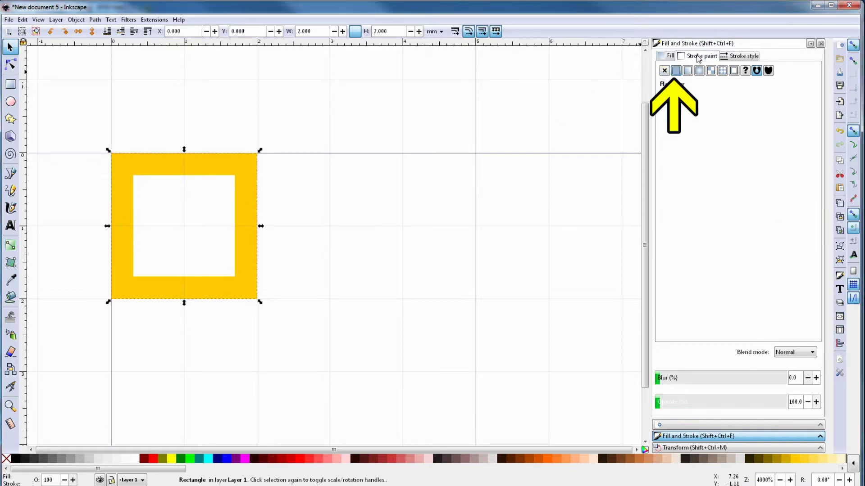
click(741, 57)
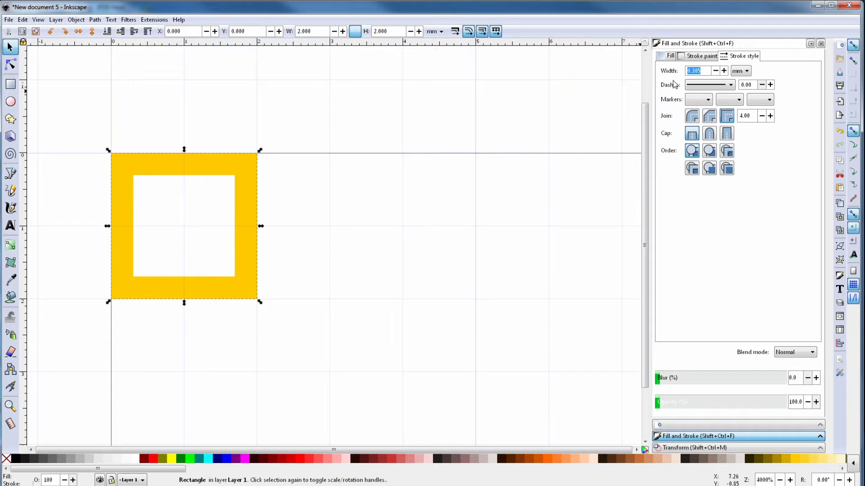
text(0.5)
key(Return)
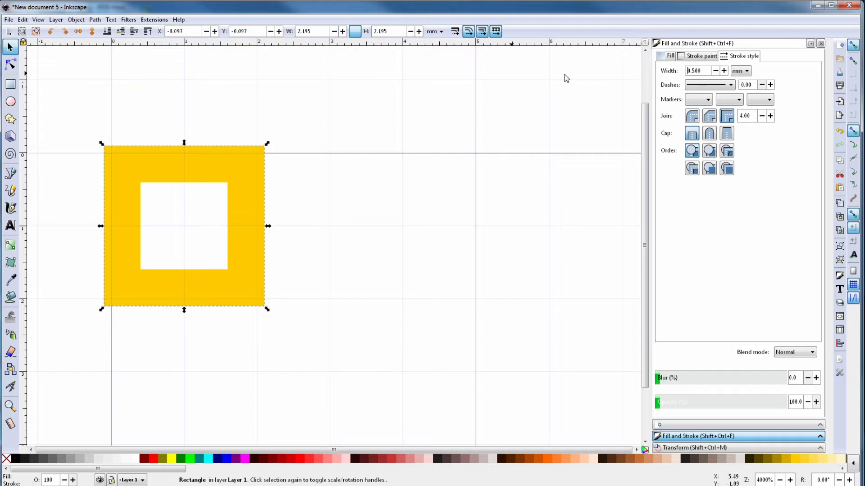
Step: Resize the thicker-stroked square to 2 mm overall and recentre it on the grid intersection at 1 mm, 1 mm
double_click(318, 30)
text(2)
key(Return)
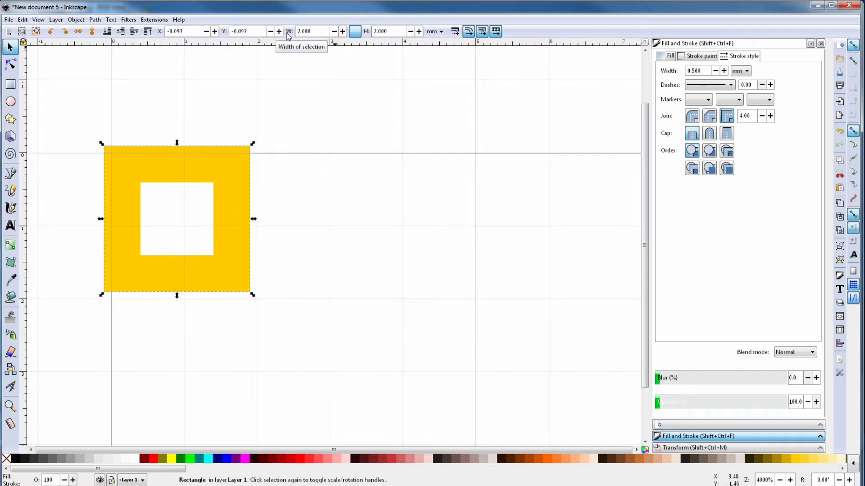
drag(231, 243, 233, 251)
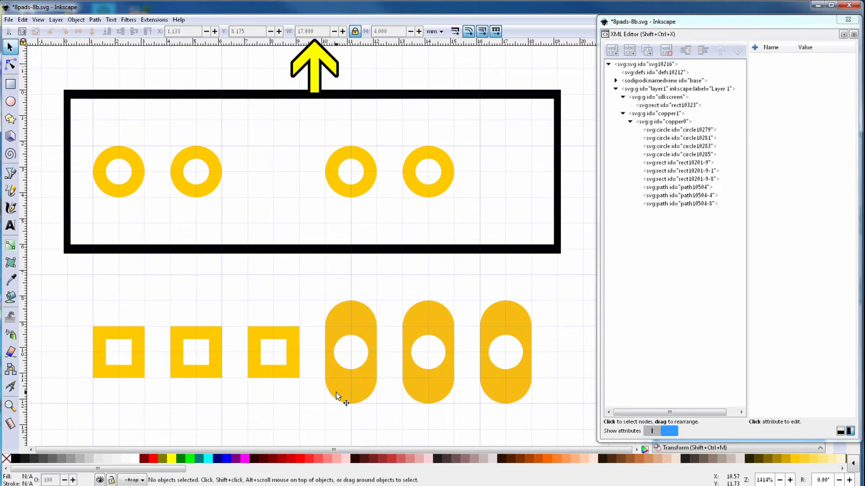
Step: Move the six square and oblong pads up 7 mm onto the ring row and raise node rect10201 to the top of group copper0
drag(87, 278, 522, 206)
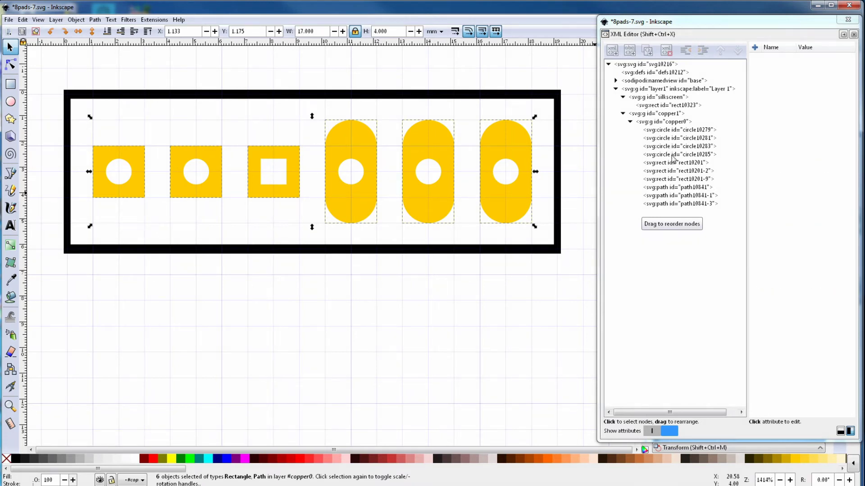
click(672, 132)
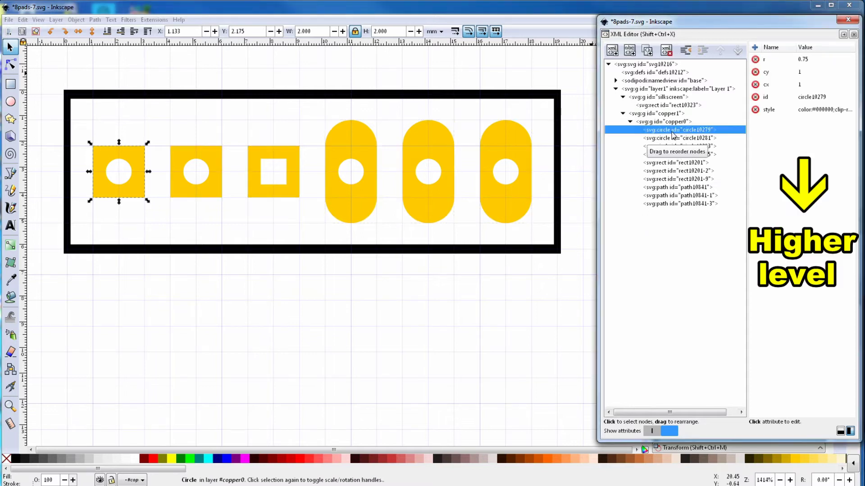
click(678, 164)
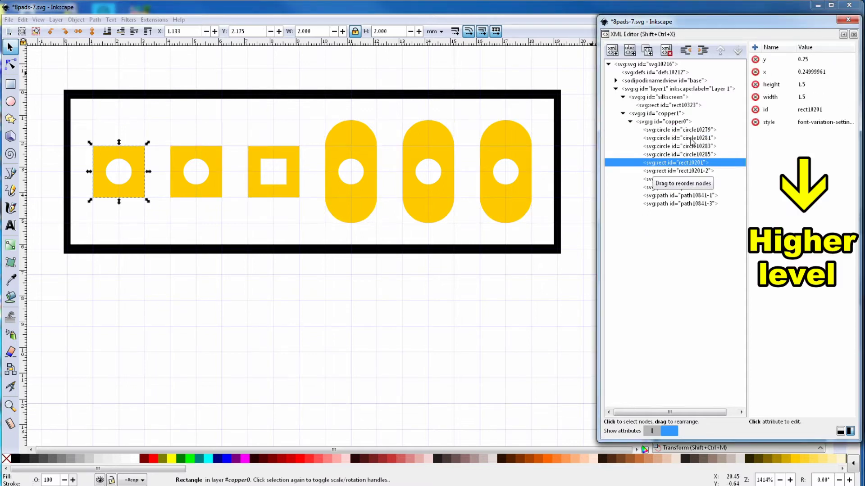
click(720, 50)
click(720, 50)
click(720, 50)
click(720, 53)
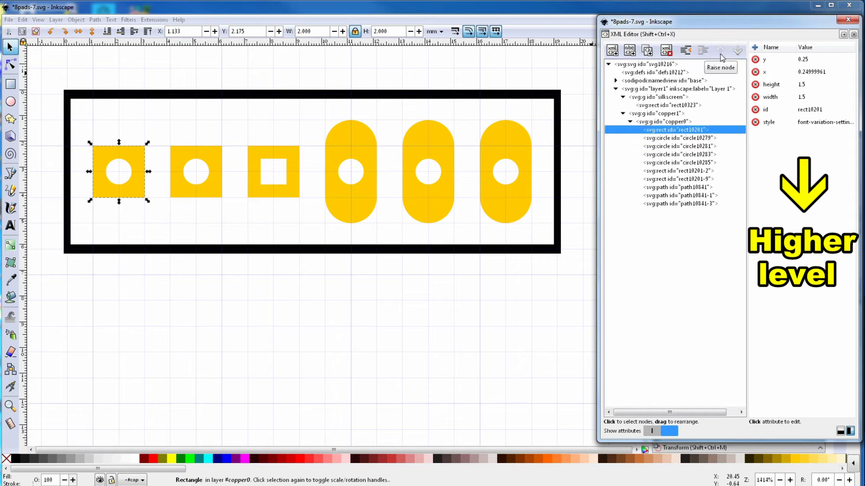
Step: Raise nodes rect10201-2 and rect10201-9 two places each so they follow circle10281 and precede circle10283 in the XML tree
click(685, 146)
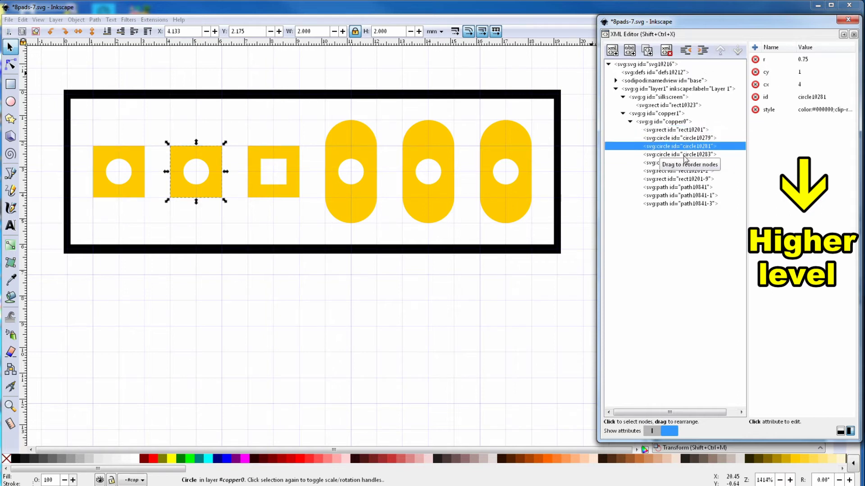
click(687, 172)
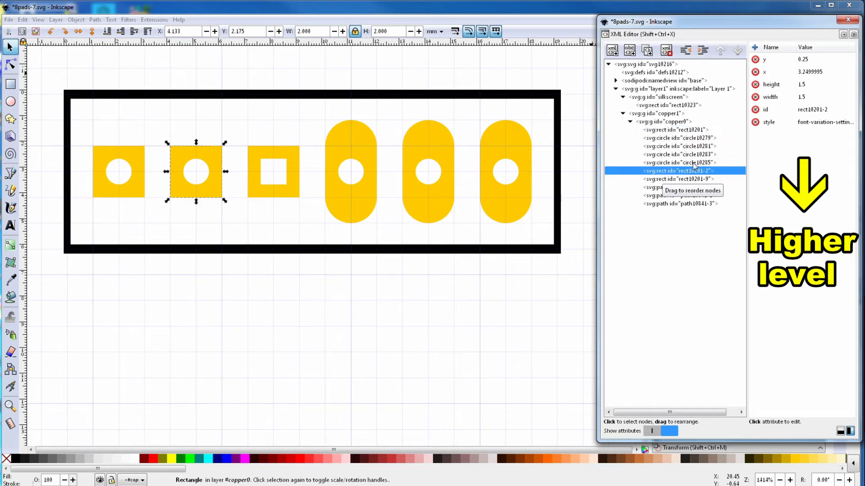
click(720, 52)
click(720, 53)
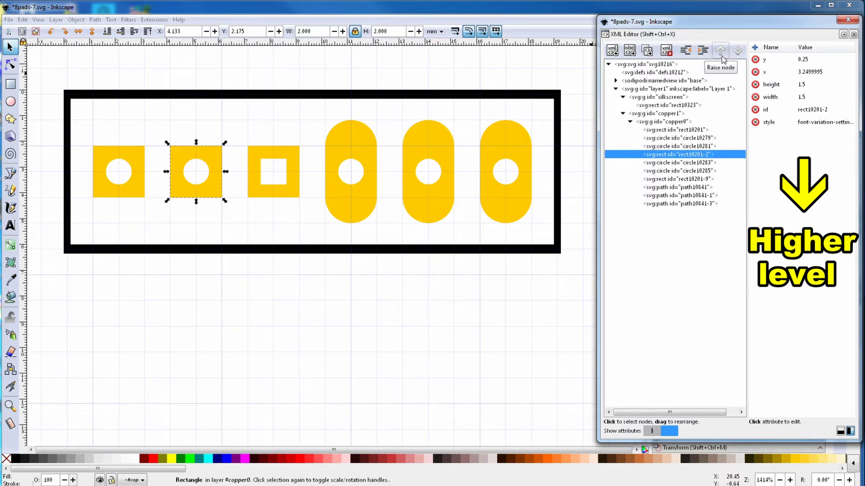
click(698, 180)
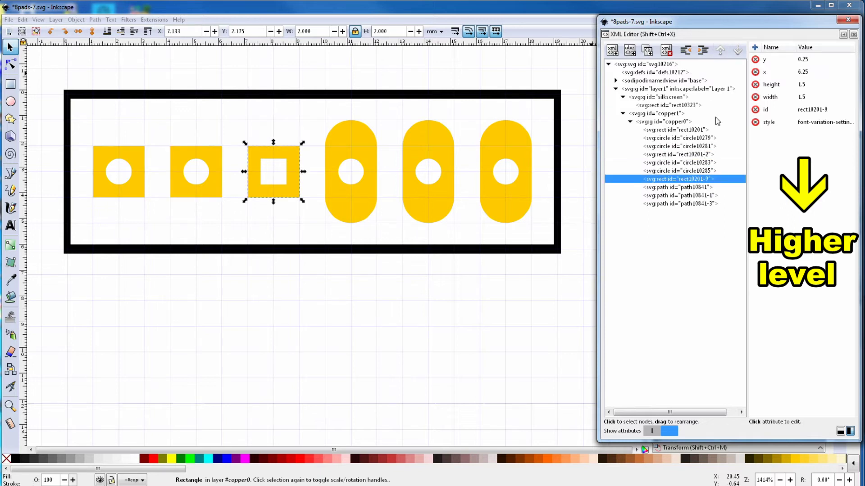
click(720, 51)
click(719, 51)
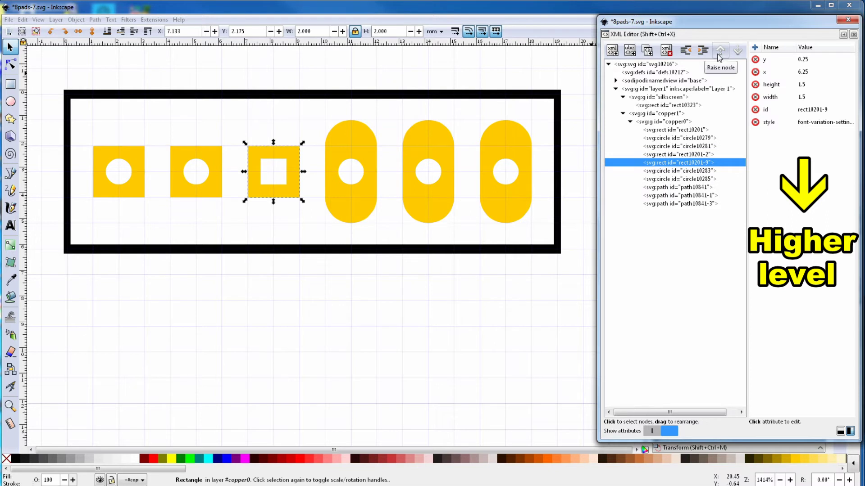
Step: Raise node path10841 two places to directly before circle10283 and look through the remaining nodes path10841-1 and path10841-3
click(693, 171)
click(691, 188)
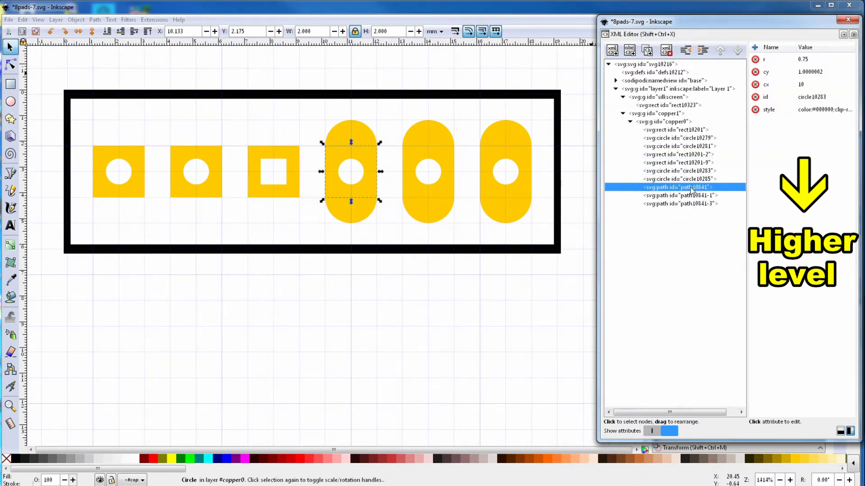
click(720, 51)
click(720, 54)
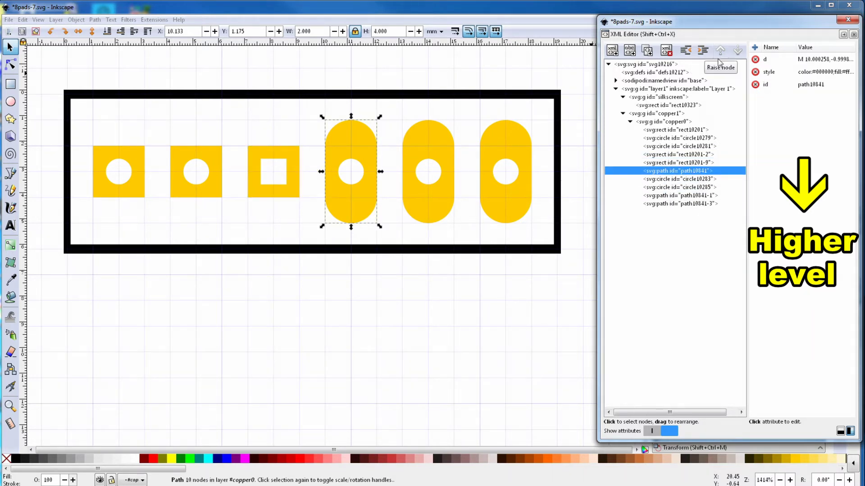
click(693, 187)
click(692, 196)
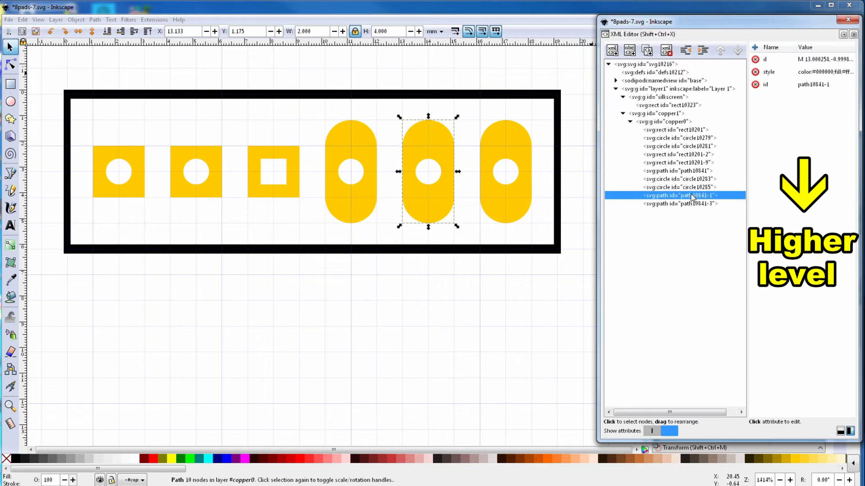
click(693, 203)
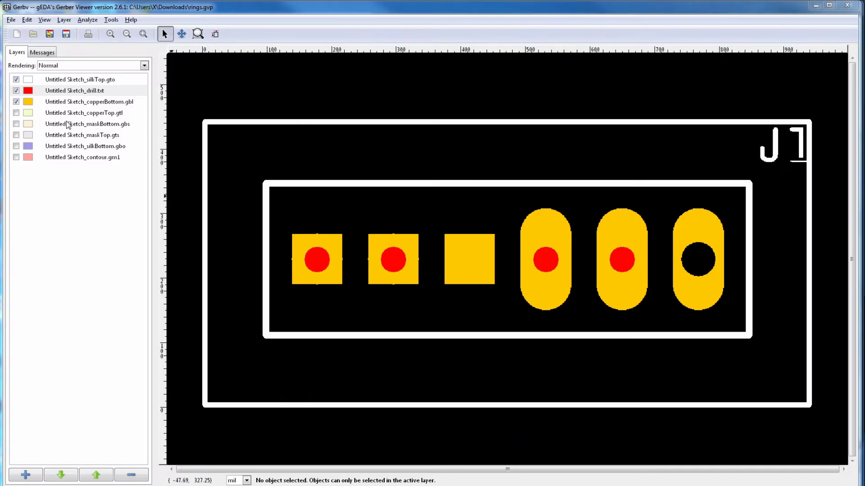
Step: Switch to Gerbv and toggle the drill layer's visibility to check the holes in the square and oblong pads
click(16, 90)
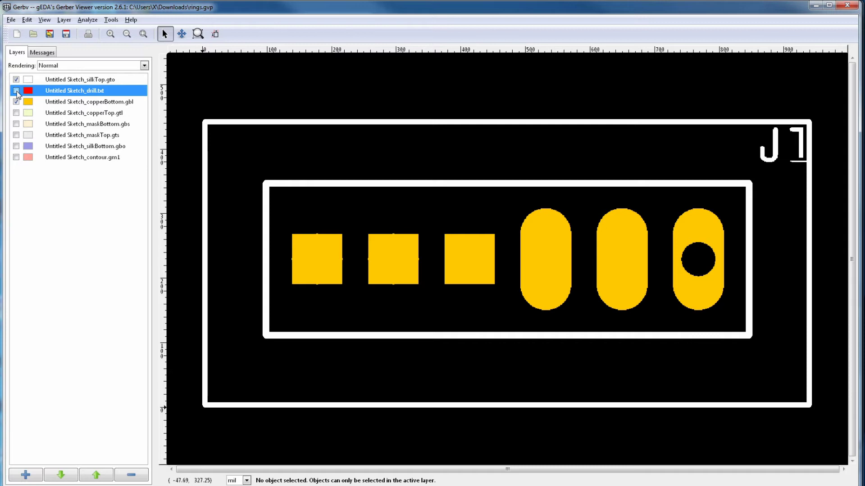
click(17, 91)
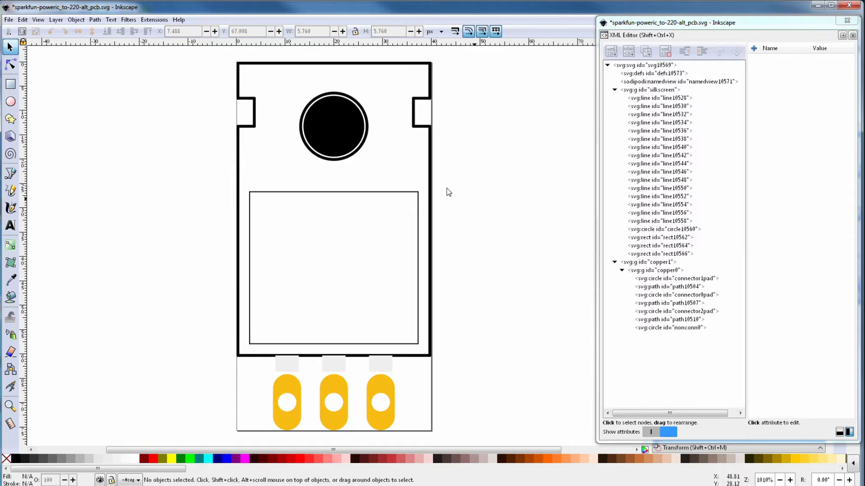
Step: In sparkfun-poweric_to-220-alt_pcb.svg in Inkscape, inspect the connector1pad and nonconn0 circle nodes of group copper0
click(652, 283)
click(652, 280)
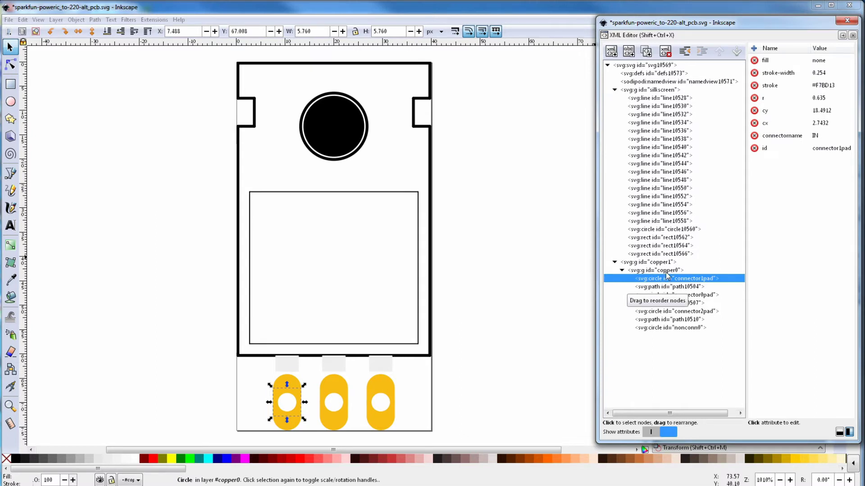
click(661, 328)
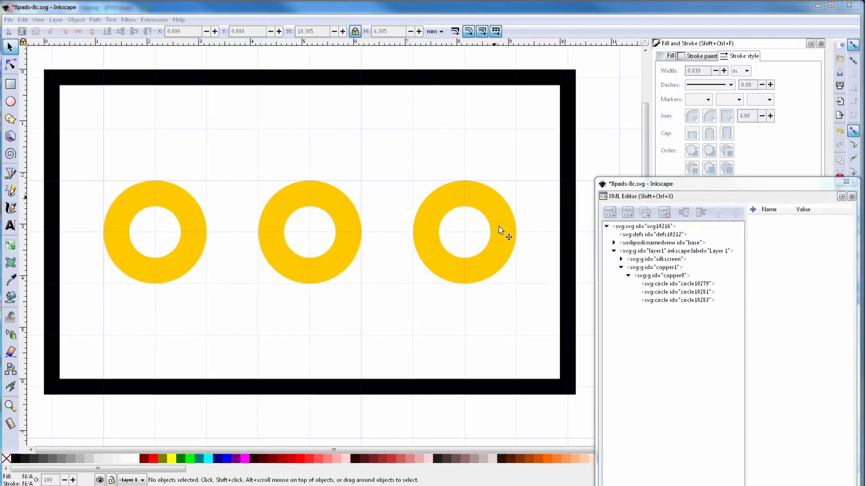
Step: In 8pads-8c.svg, set the middle ring circle10281 to stroke width 0 and 1 mm in size, centred on its original position
click(662, 293)
triple_click(701, 75)
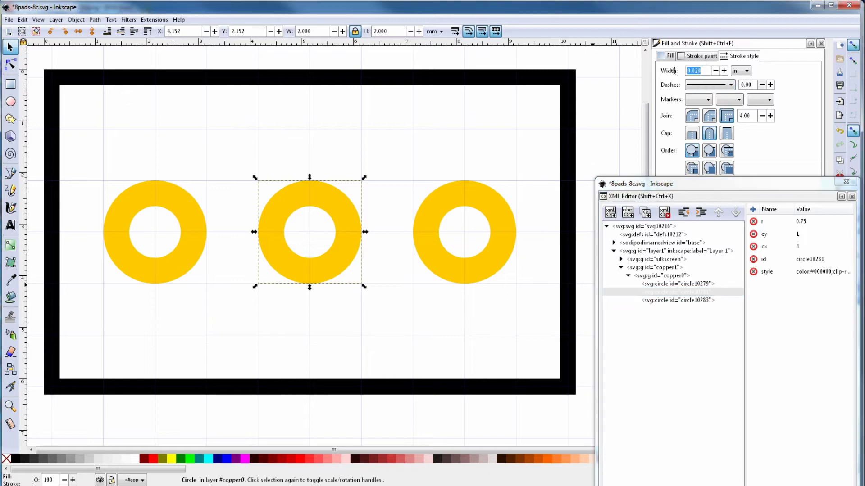
text(0)
key(Return)
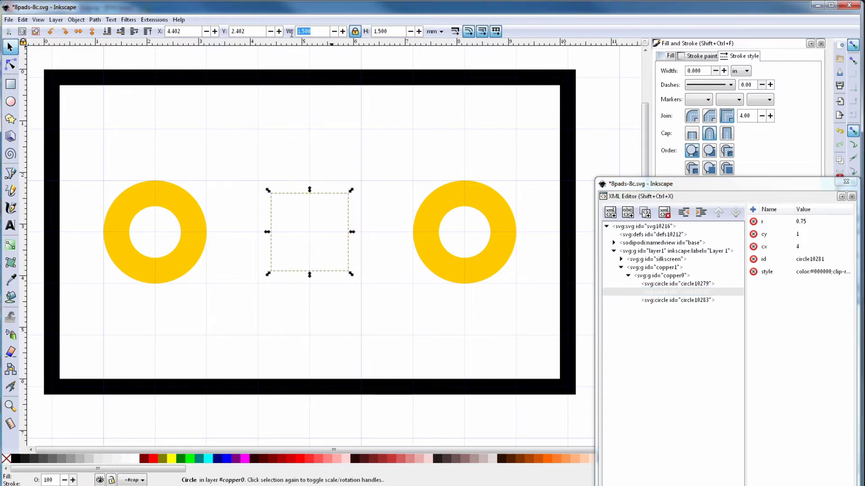
triple_click(314, 32)
text(1)
key(Return)
drag(317, 221, 327, 246)
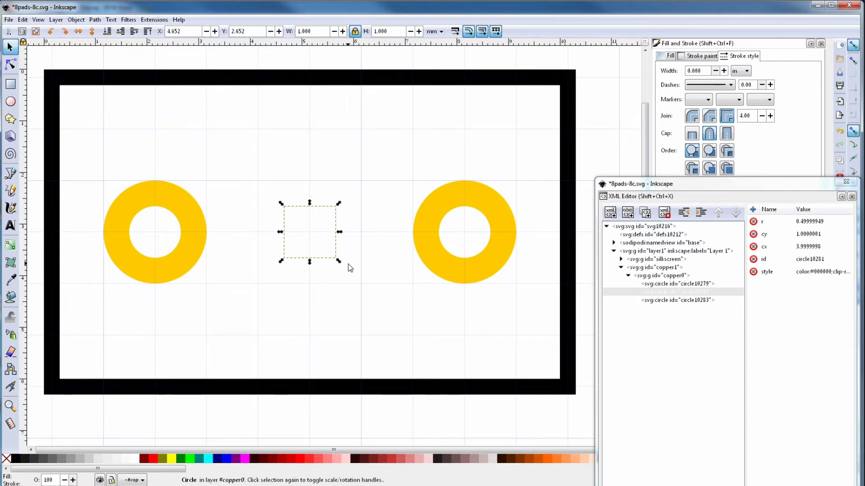
Step: Give the middle circle a flat black fill
click(670, 55)
click(676, 71)
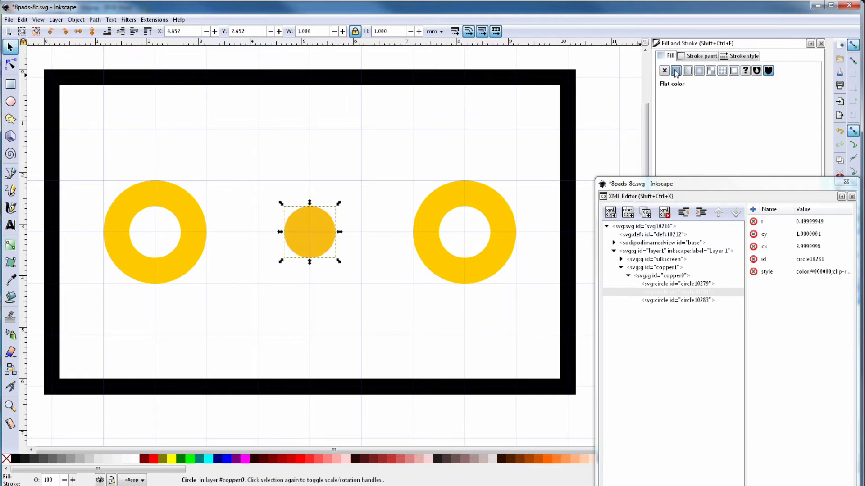
click(16, 459)
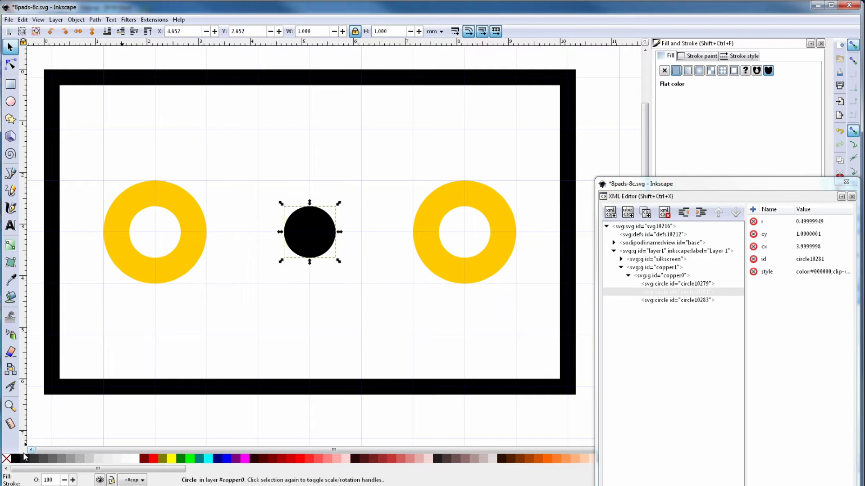
Step: Set circle10283 to stroke width 0 and 1 mm in size, centred back at X 7.652, Y 2.652 mm
click(662, 293)
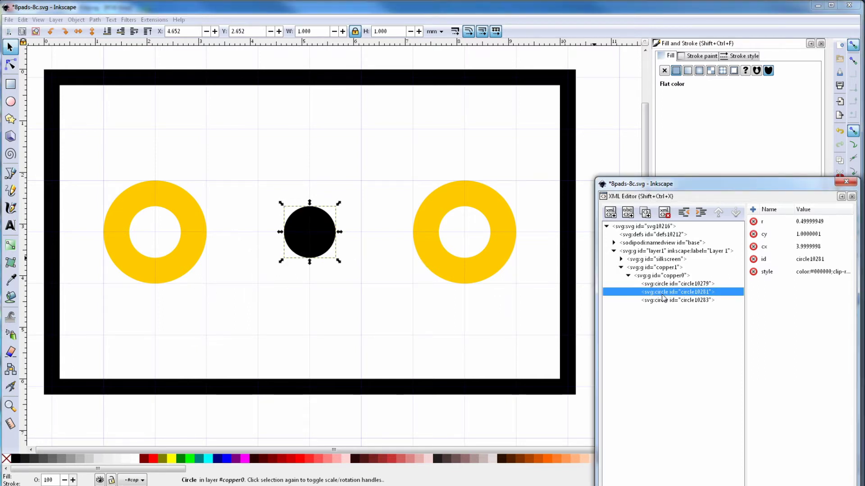
click(666, 300)
click(738, 61)
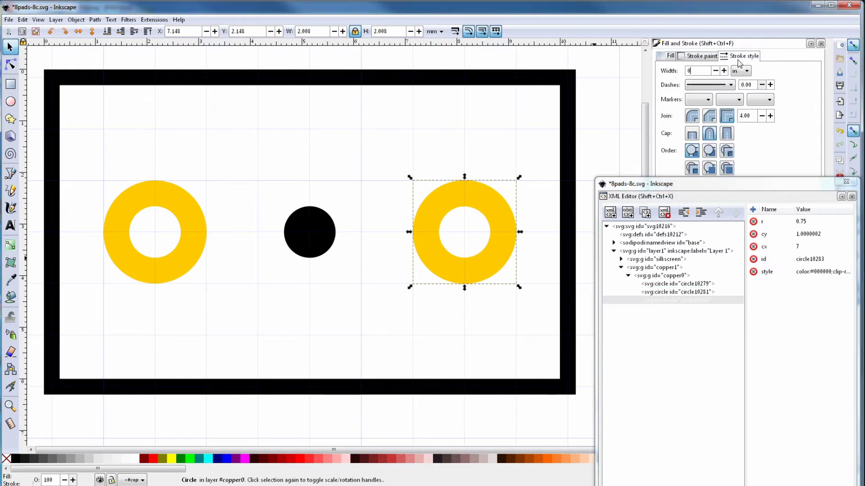
text(0)
key(Return)
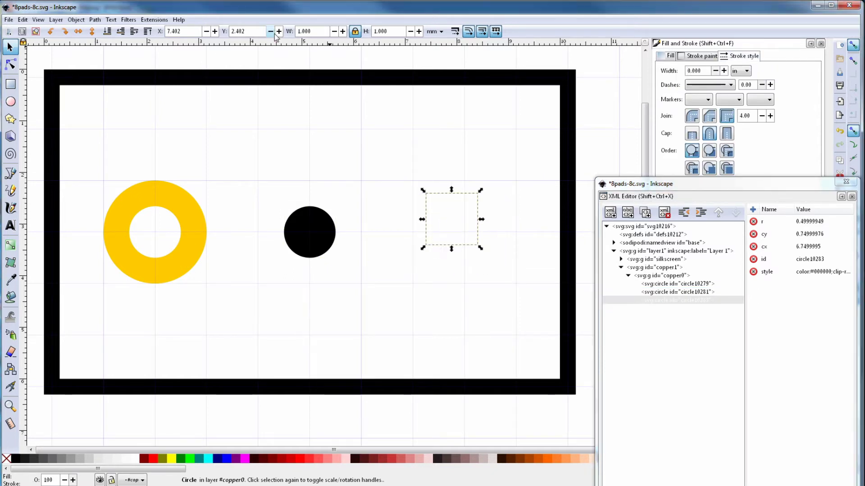
drag(482, 242, 493, 258)
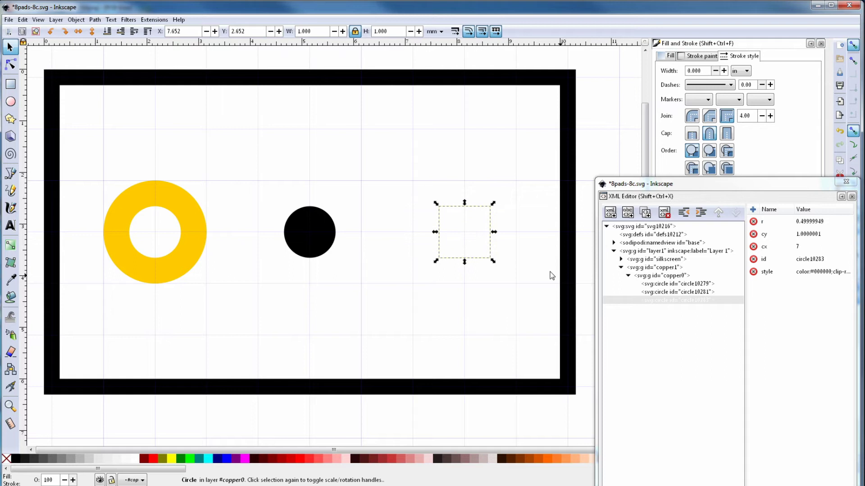
Step: Duplicate the circle10283 node in group copper0 and give the copy a flat black fill
click(647, 301)
click(645, 212)
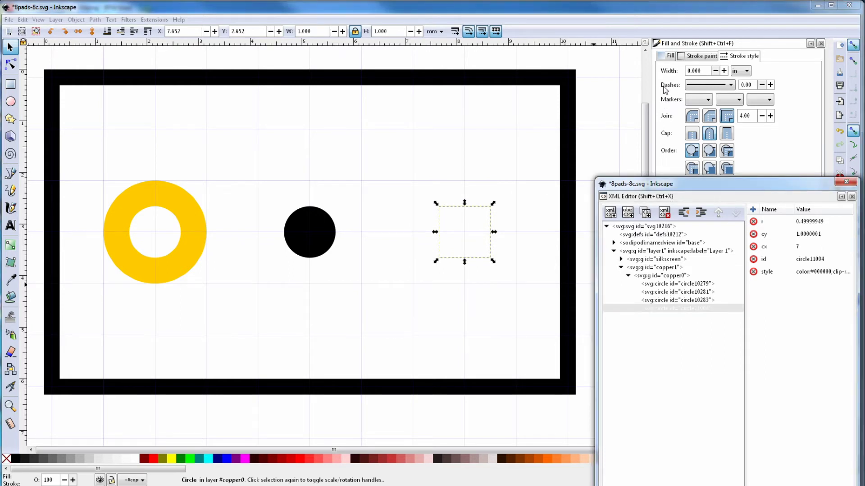
click(670, 57)
click(676, 71)
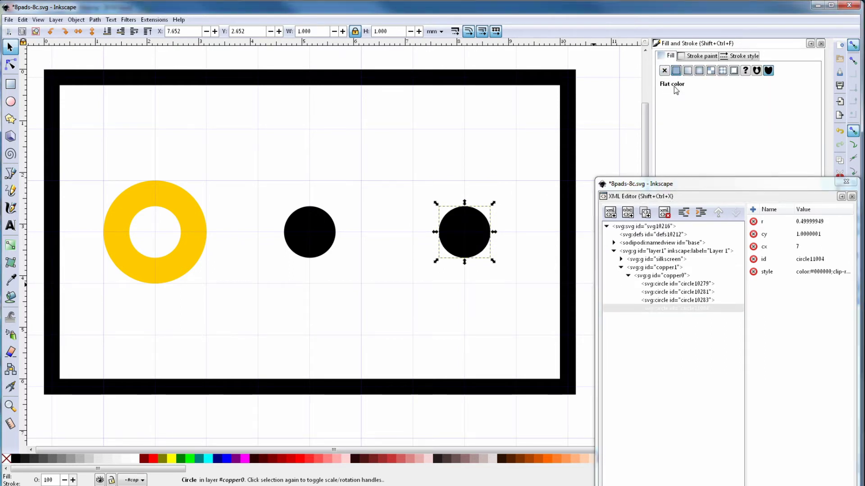
Step: Move the duplicated circle node out of the copper groups into the silkscreen group, below rect10323
click(660, 308)
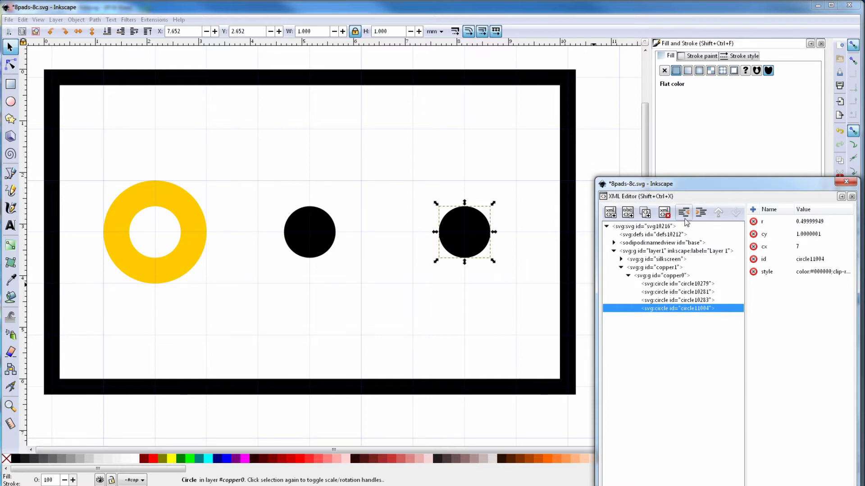
click(684, 213)
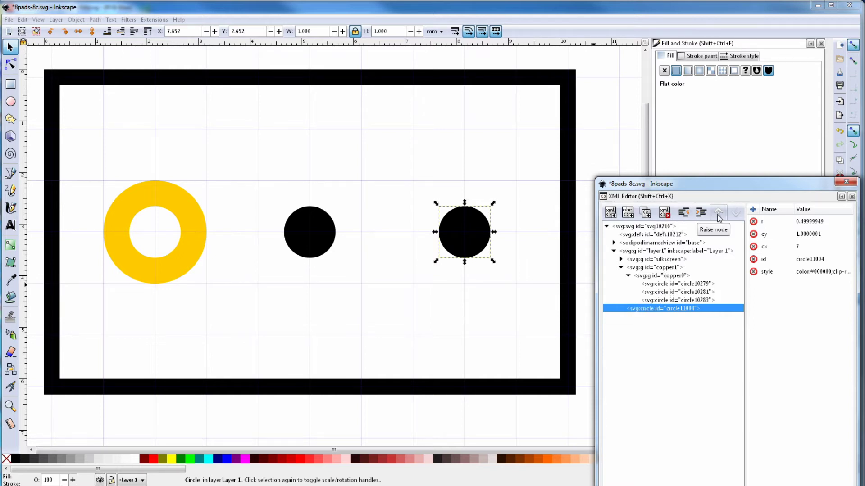
click(683, 212)
click(704, 213)
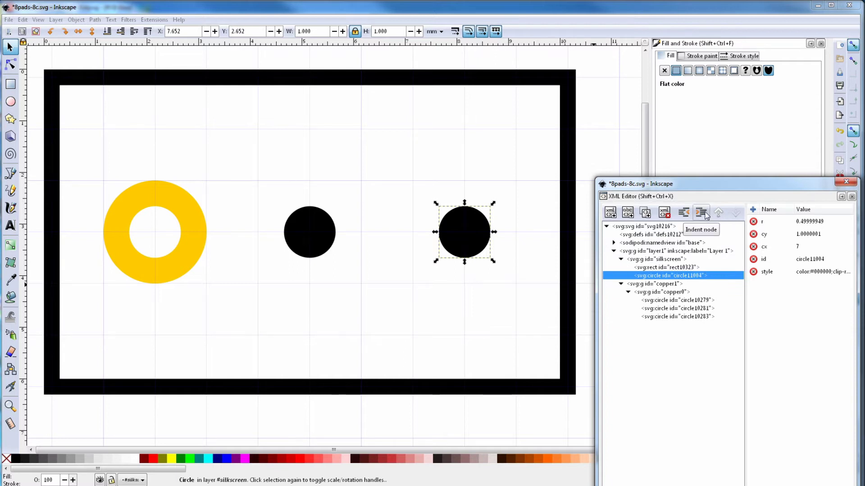
click(680, 317)
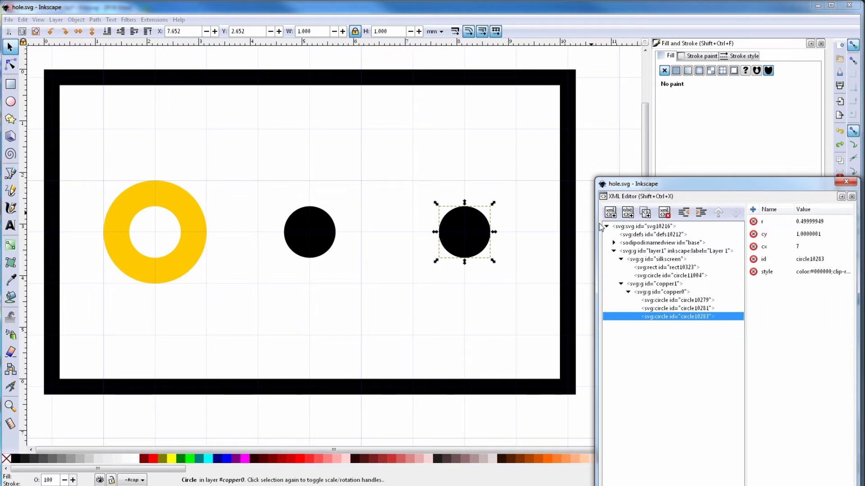
click(658, 276)
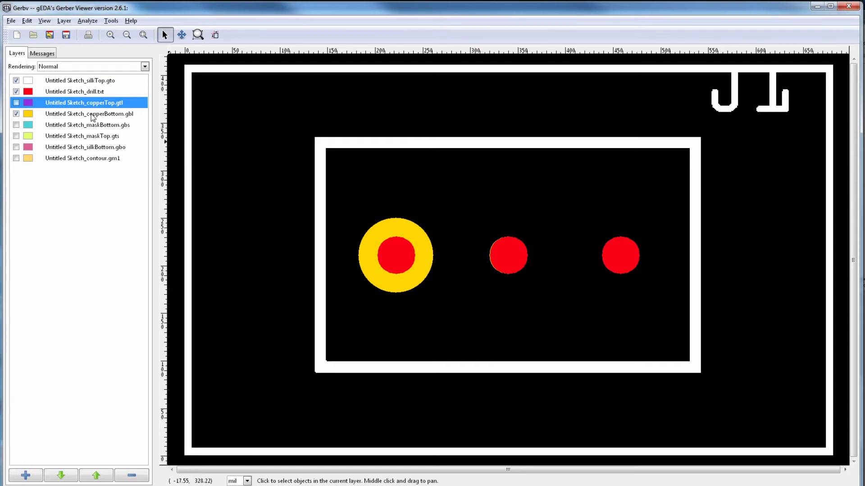
Step: In Gerbv, hide the drill layer to examine the bottom copper under the three holes, and show it again
click(16, 91)
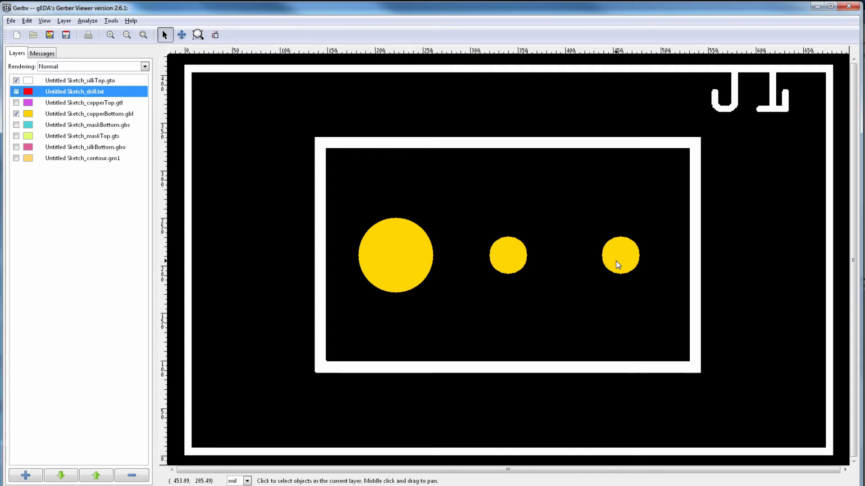
click(17, 92)
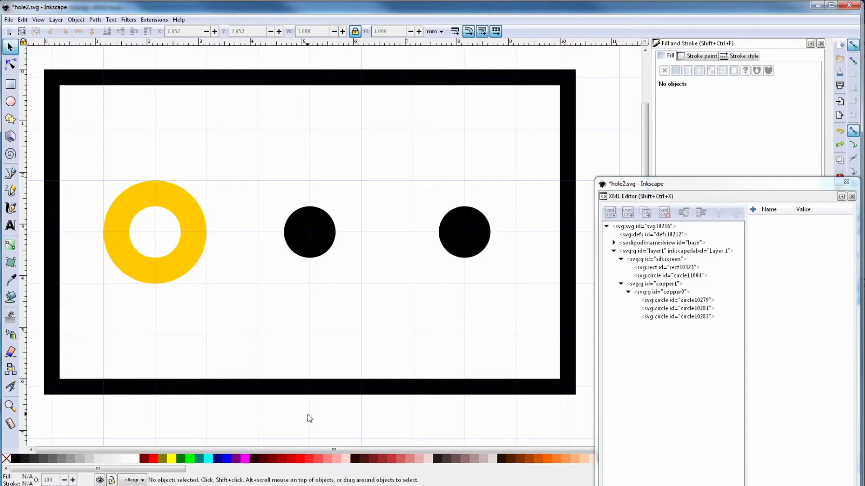
Step: In hole2.svg in Inkscape, rename the id of the middle circle10281 to nonconn0
click(673, 309)
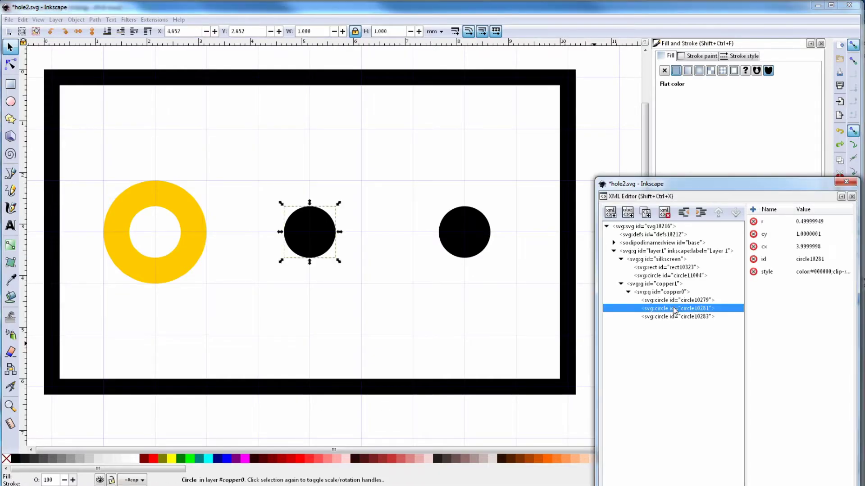
click(809, 259)
text(nonc)
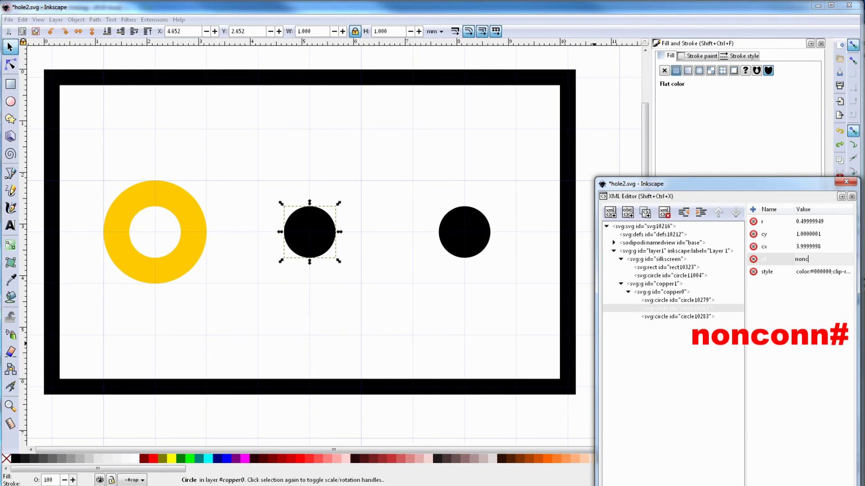
text(onn0)
key(Return)
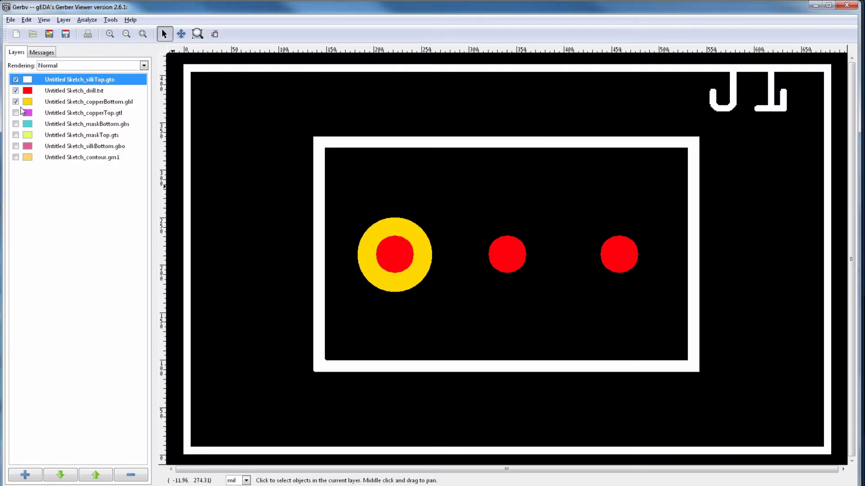
Step: Check the re-exported board in Gerbv without the drill layer, and inspect the silkscreen circle node in hole2.svg
click(16, 91)
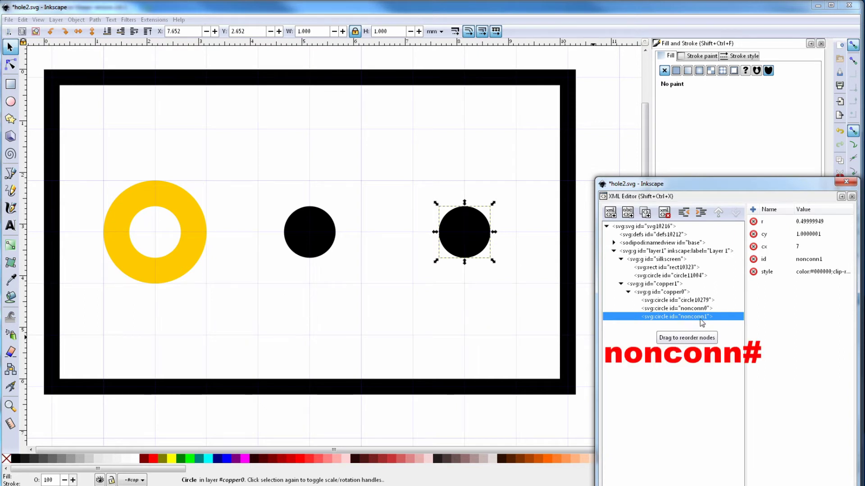
click(684, 277)
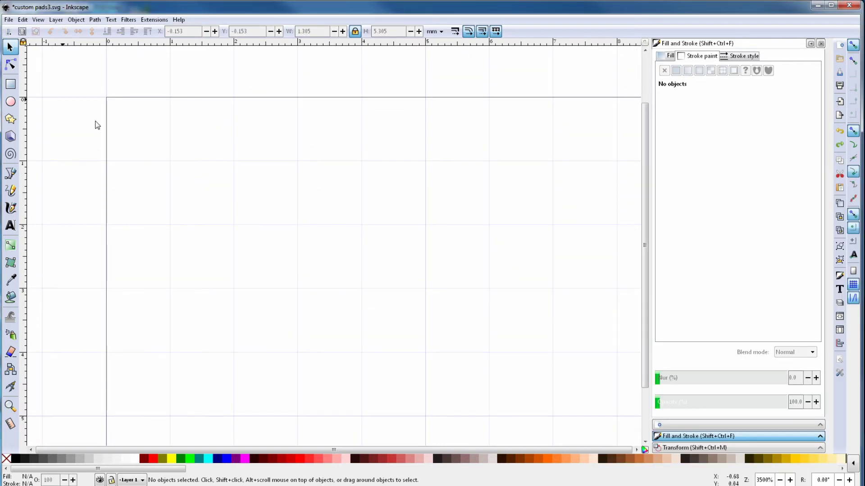
Step: In custom pads3.svg, draw a 1 by 4 mm rectangle from the page origin with a golden-yellow flat fill and no stroke
click(10, 85)
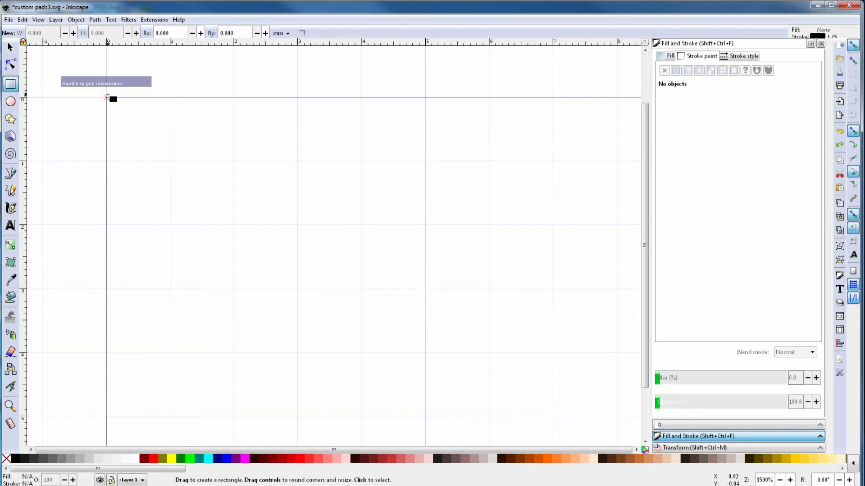
mouse_move(108, 96)
mouse_down()
mouse_move(154, 246)
mouse_move(174, 354)
mouse_up()
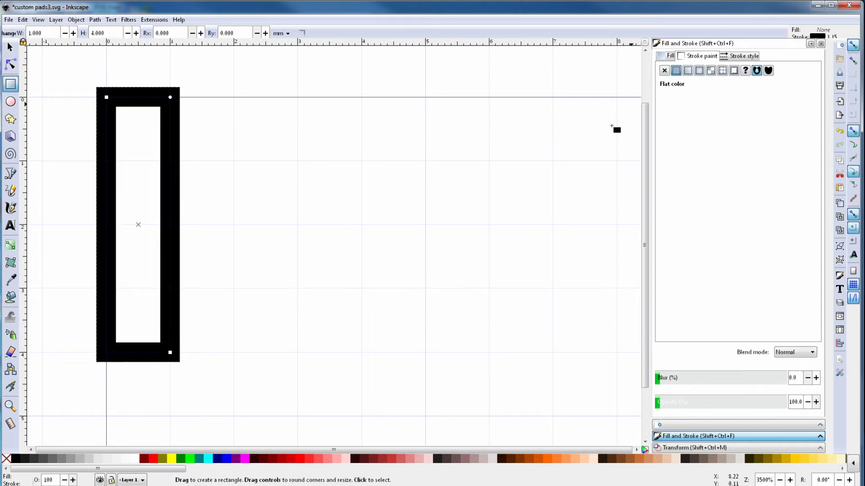
click(677, 71)
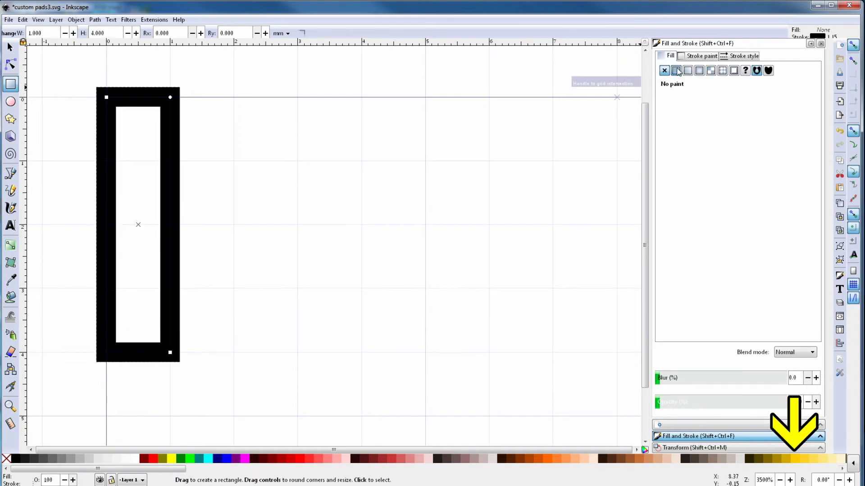
click(696, 58)
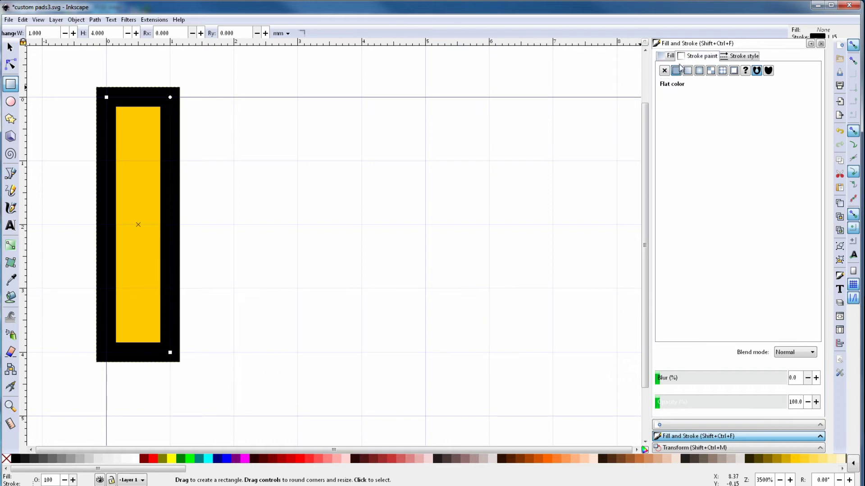
click(663, 71)
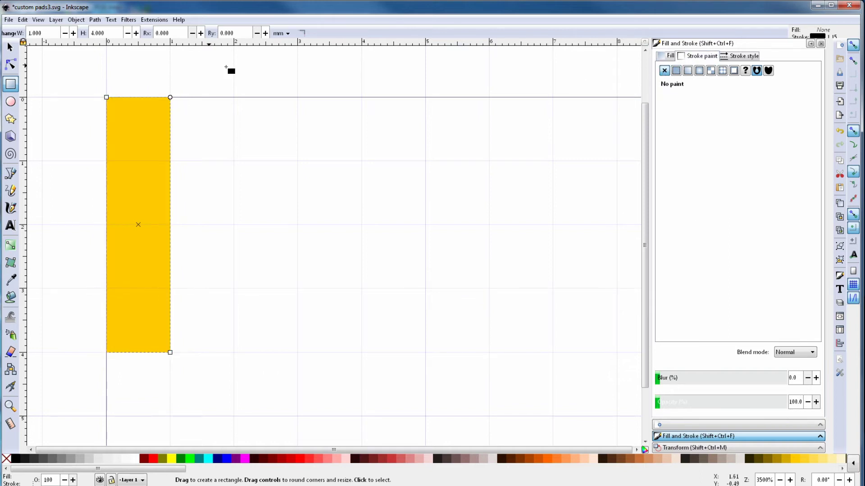
Step: Duplicate the yellow rectangle and place the copy at X 2, Y 0 mm
click(10, 47)
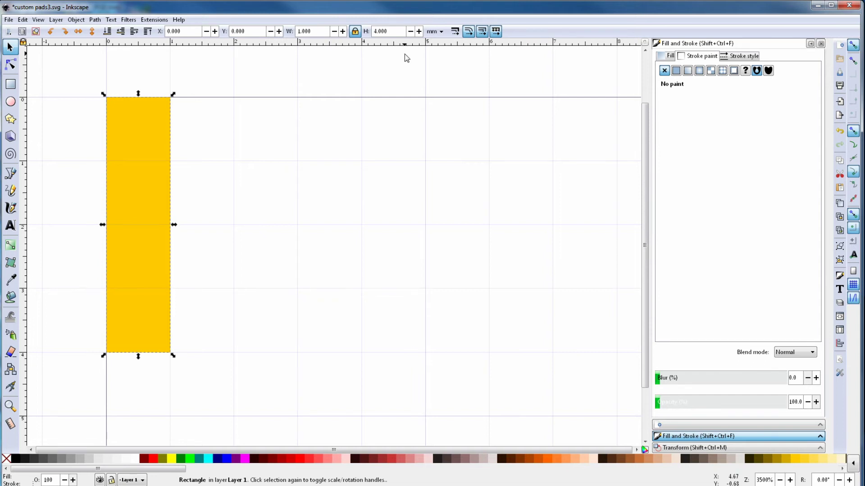
right_click(138, 160)
click(156, 228)
drag(154, 222, 279, 218)
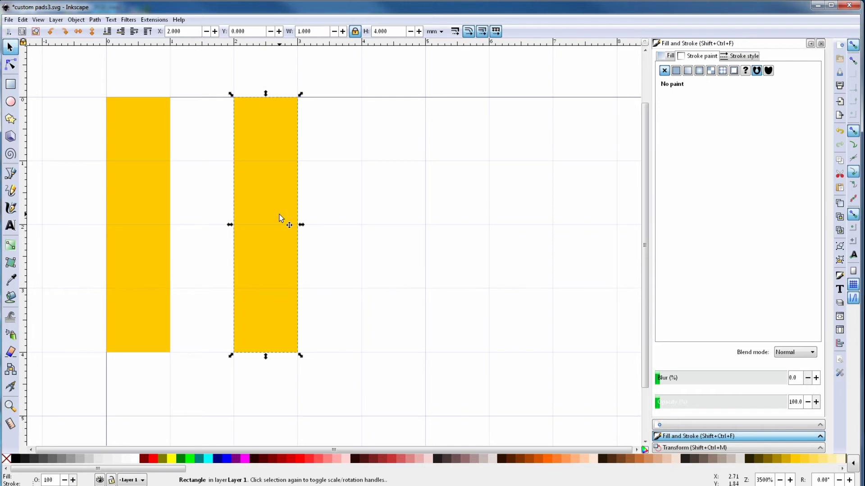
Step: Draw a vertical straight line about 3 mm long downward from X 4, Y 0 mm and colour its stroke #FFCC00
click(10, 191)
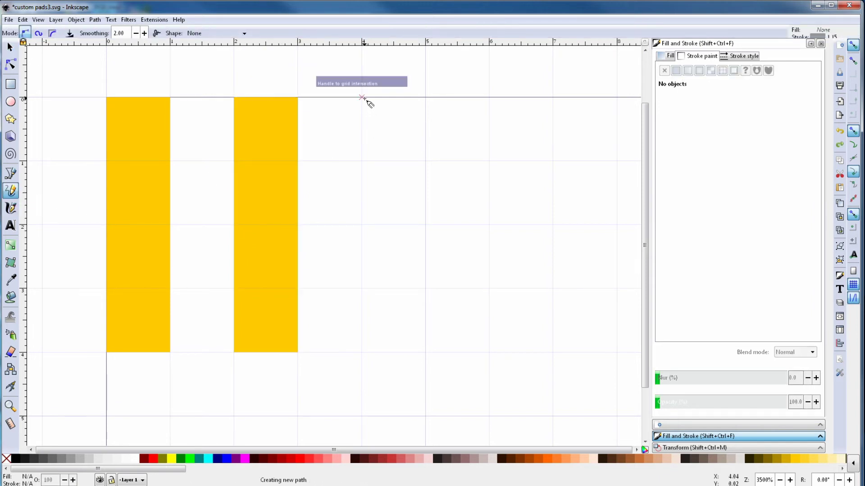
drag(363, 99, 363, 288)
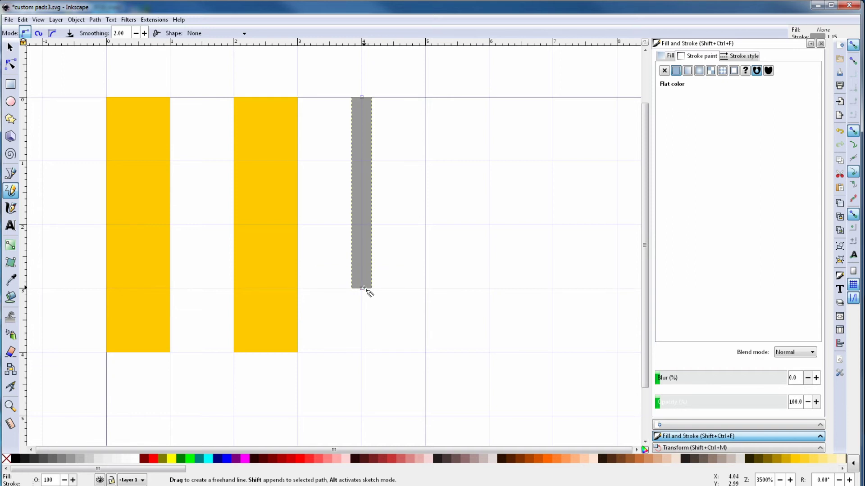
click(796, 461)
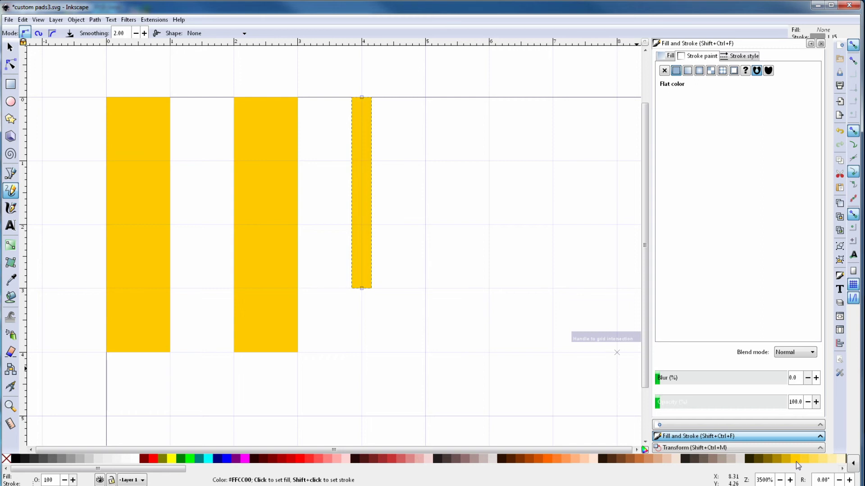
Step: Set the vertical line's stroke width to 1 mm with a square cap
click(741, 59)
text(1)
key(Return)
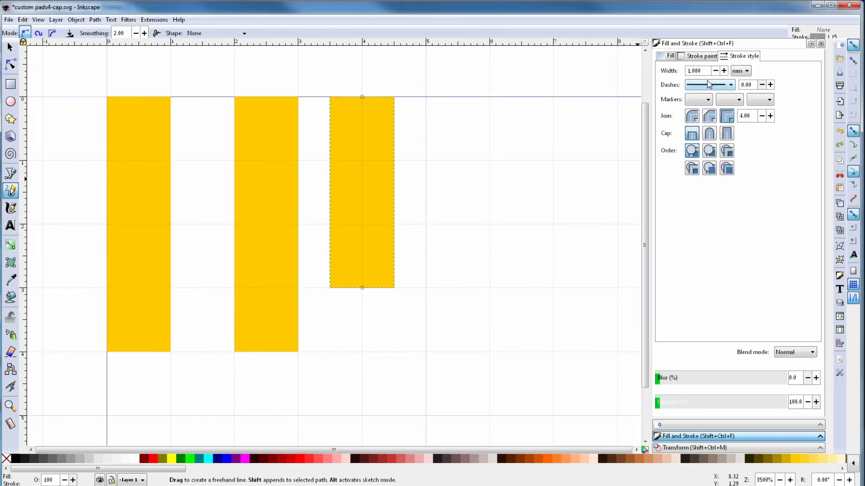
click(727, 134)
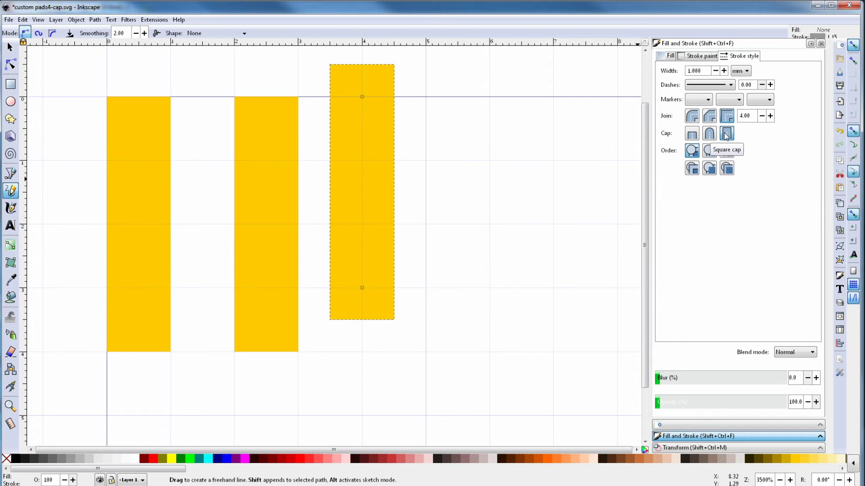
Step: Set the line pad's height to 3.25 mm and position it at X 4, Y 0 mm
click(10, 47)
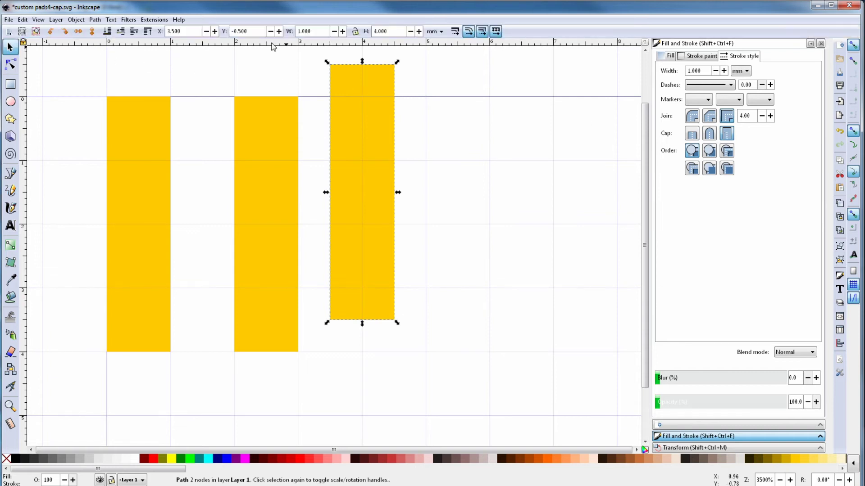
triple_click(373, 31)
text(3.25)
key(Return)
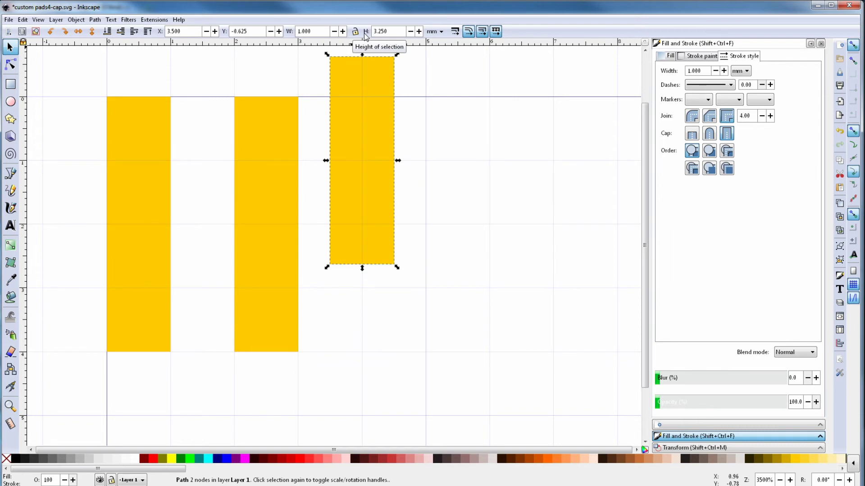
triple_click(245, 31)
text(0)
key(Return)
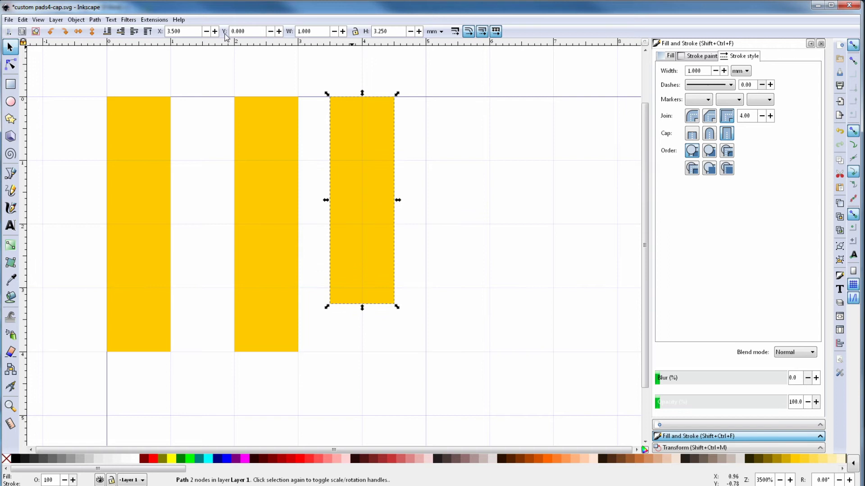
triple_click(187, 31)
text(4)
key(Return)
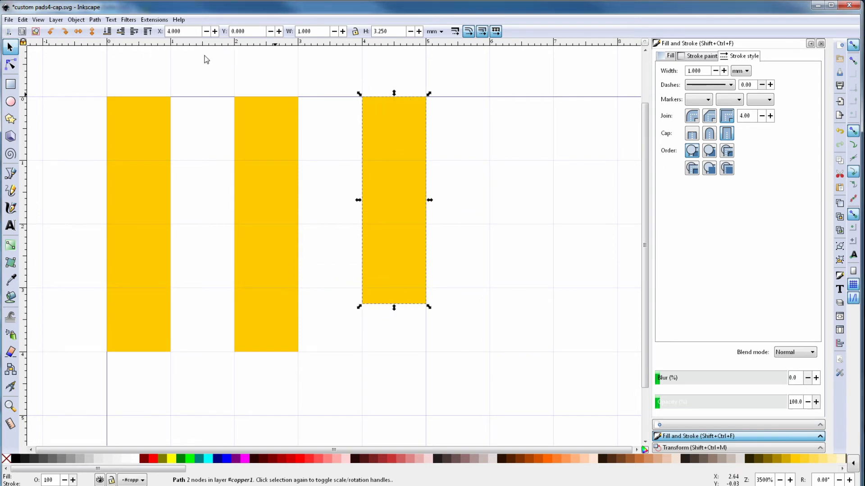
Step: Duplicate the line pad and place the copy at X 6 mm
right_click(383, 134)
click(417, 201)
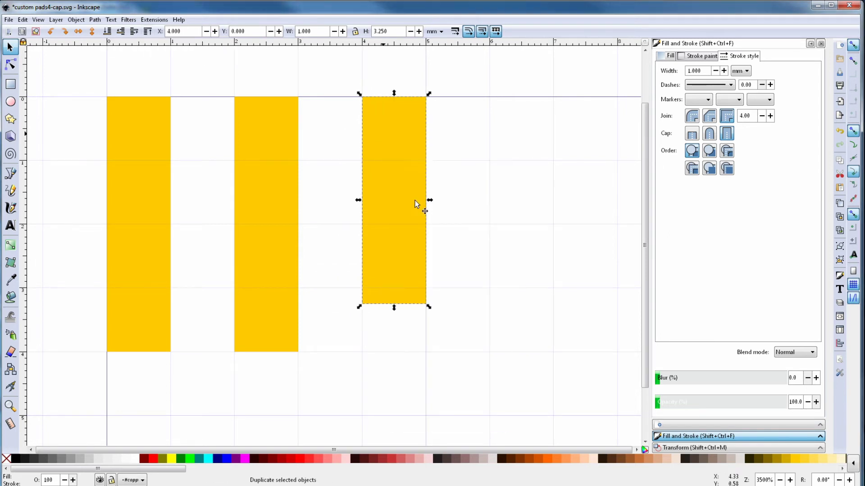
triple_click(191, 31)
text(6)
key(Return)
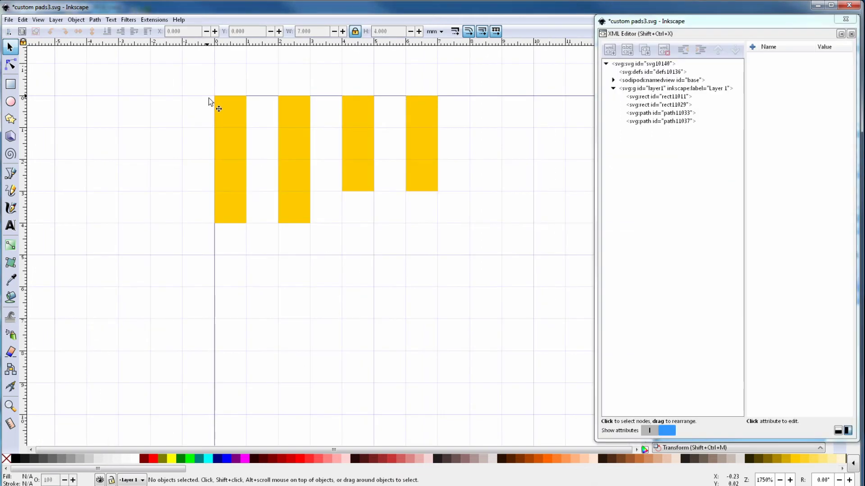
Step: Group the four yellow pads and rename the group's id to copper1
drag(192, 76, 471, 247)
click(76, 19)
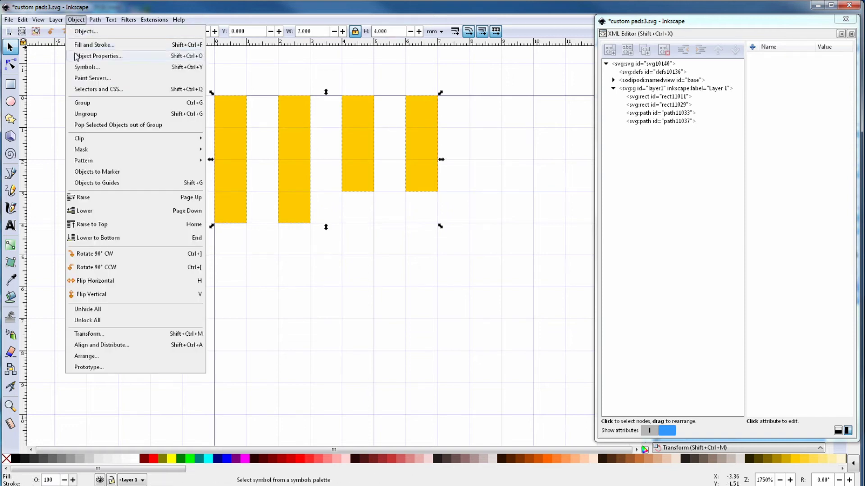
click(80, 103)
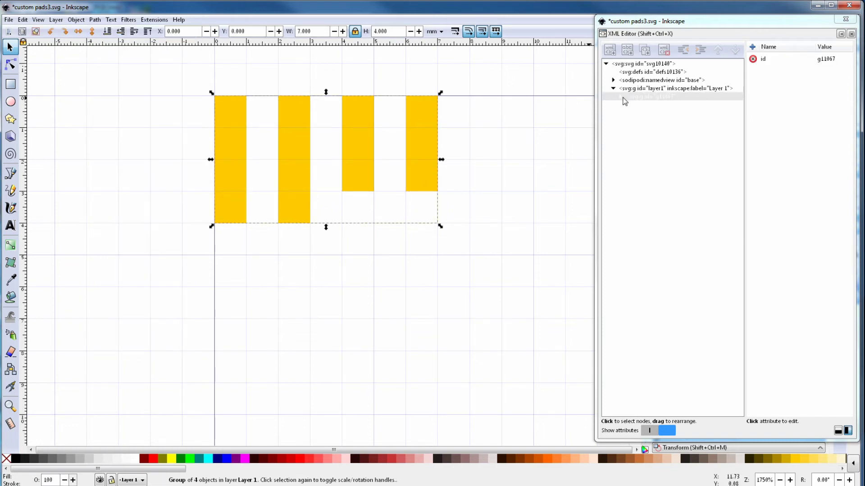
click(663, 97)
click(824, 58)
text(copper1)
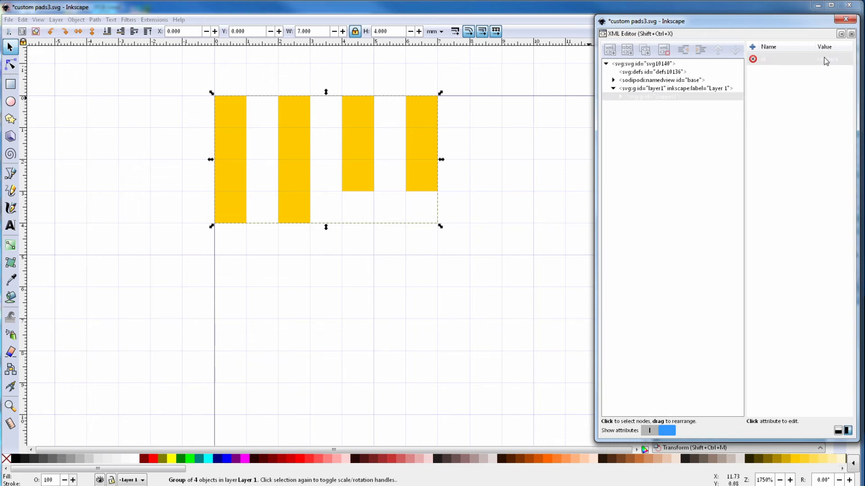
Step: Wrap the copper1 group in a new parent group, move copper1 out of it and raise copper1 above the emptied group
click(75, 20)
click(81, 104)
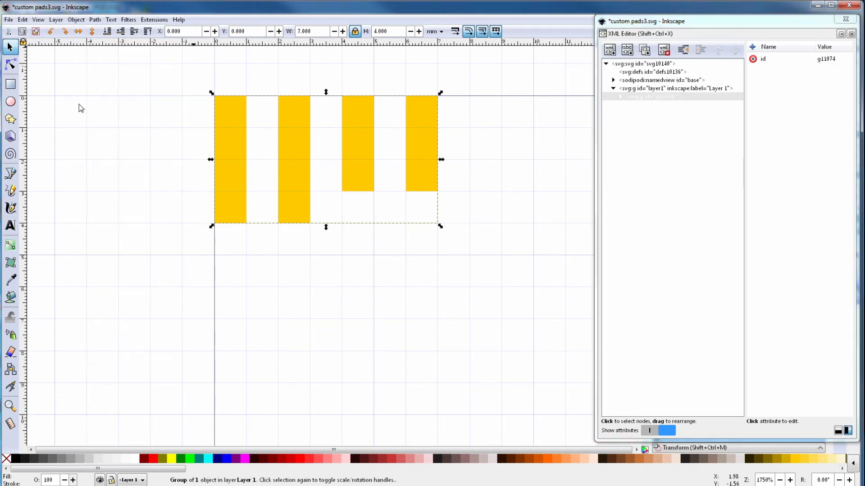
click(623, 97)
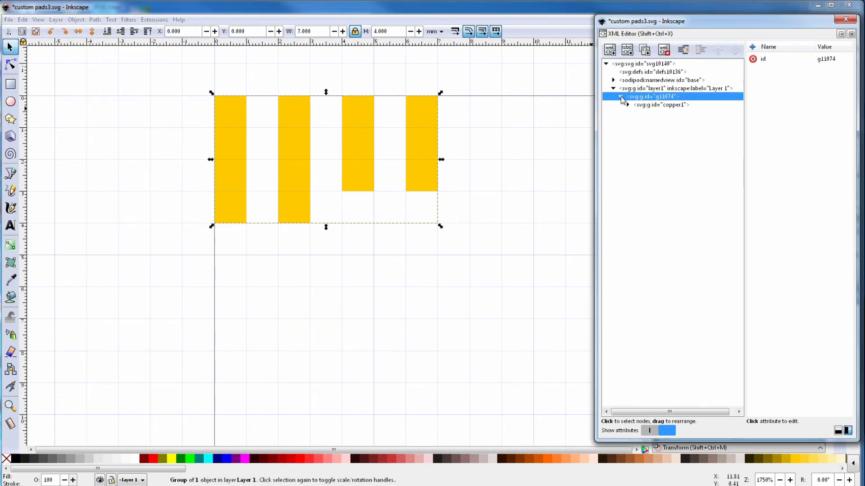
click(651, 105)
click(683, 54)
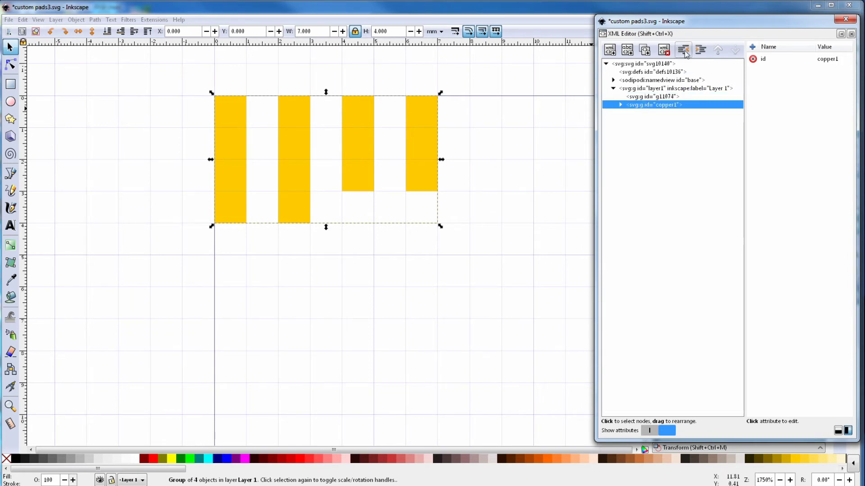
click(716, 51)
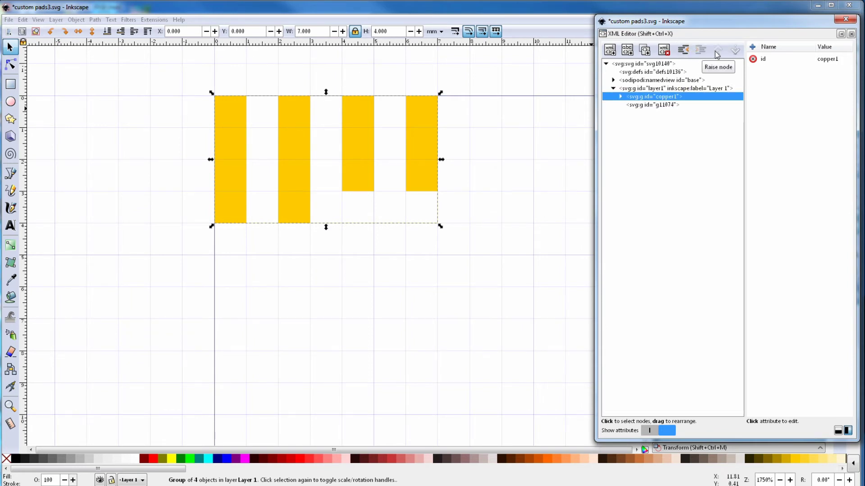
Step: Rename the empty group's id to copper0 and nest it inside the copper1 group
click(667, 105)
click(826, 59)
text(copper)
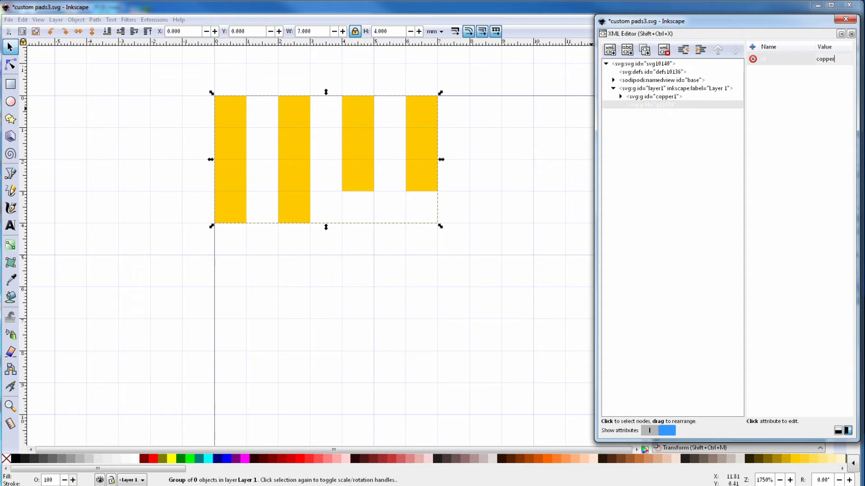
text(0)
key(Return)
click(665, 104)
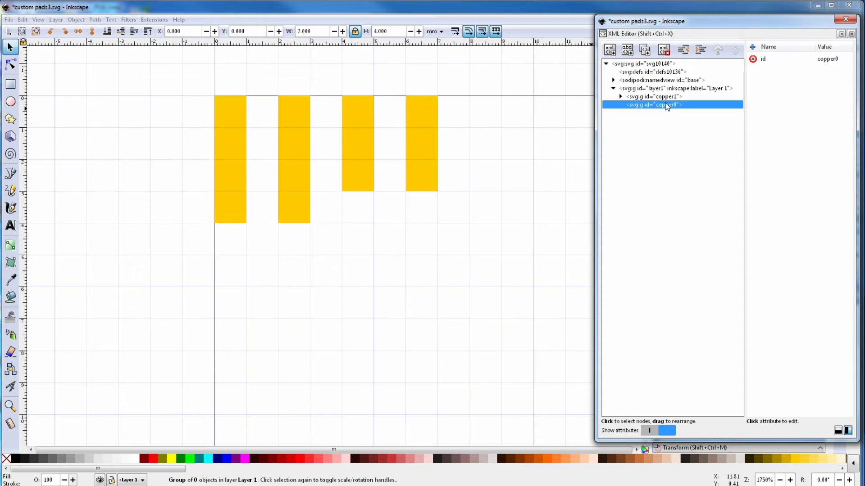
click(702, 50)
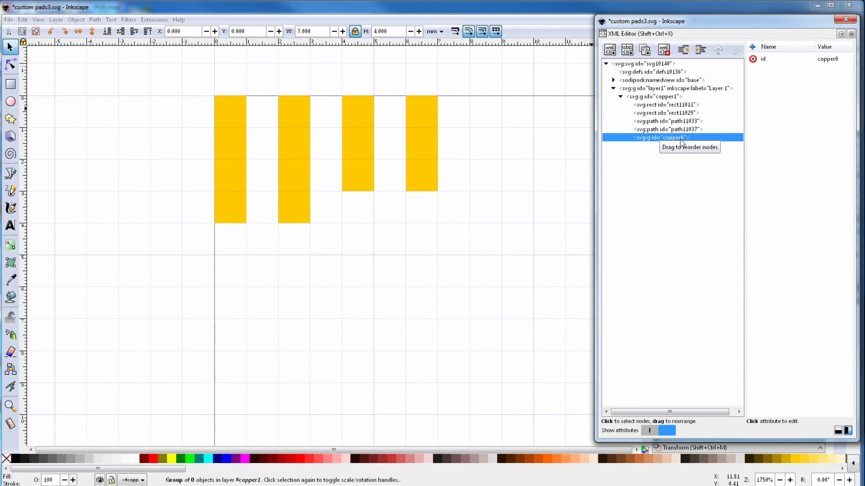
Step: Draw a 7 by 5 mm rectangle at X 0, Y 5 mm below the pads and group it
click(10, 84)
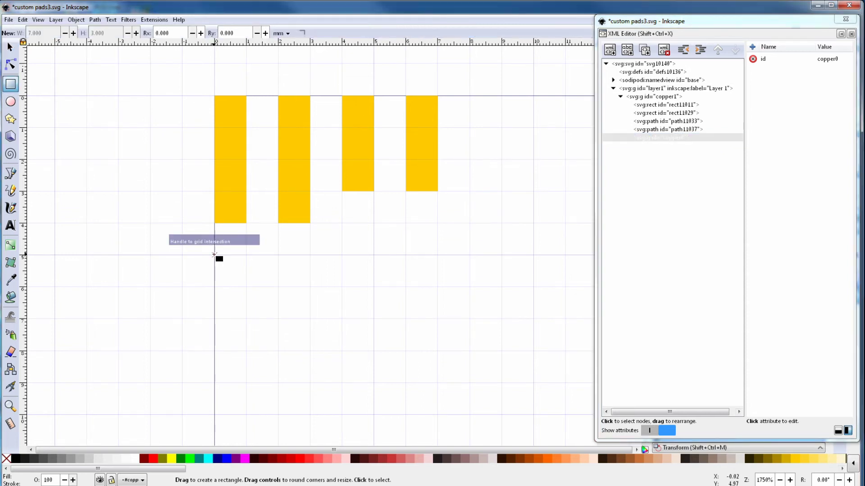
drag(214, 255, 437, 415)
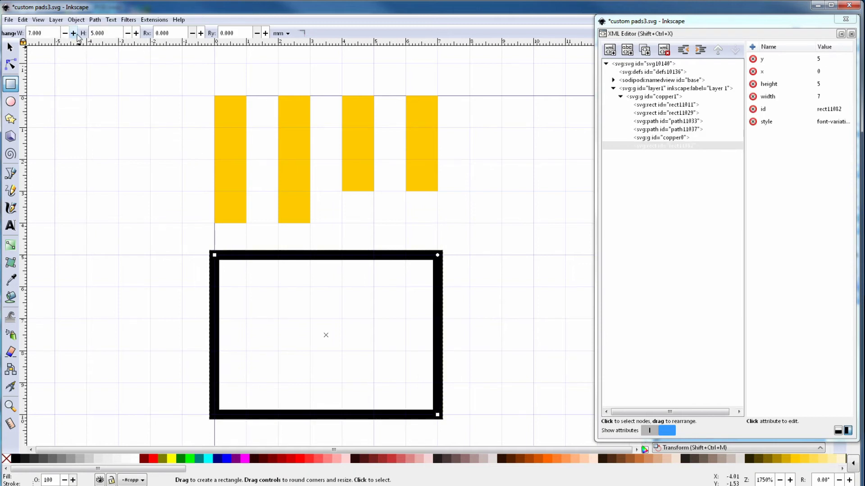
click(76, 19)
click(90, 107)
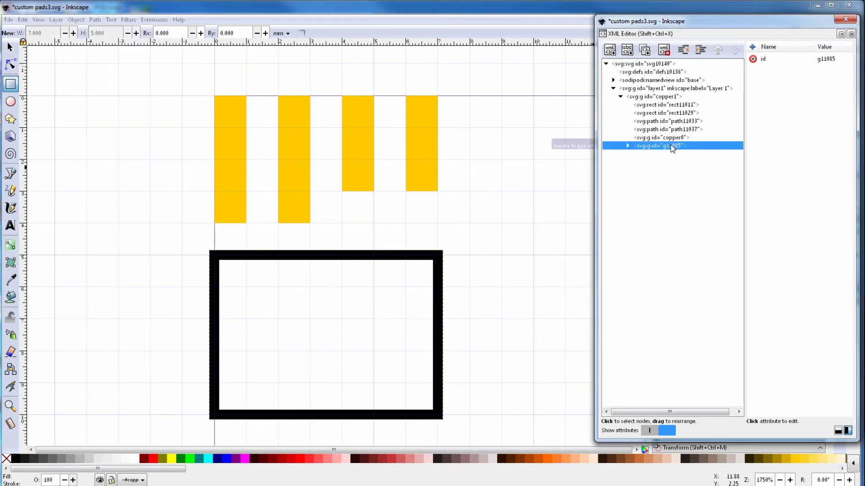
Step: Rename the rectangle group's id to silkscreen and move it out of copper1 to the position above it in layer1
click(825, 58)
text(silkscreen)
key(Return)
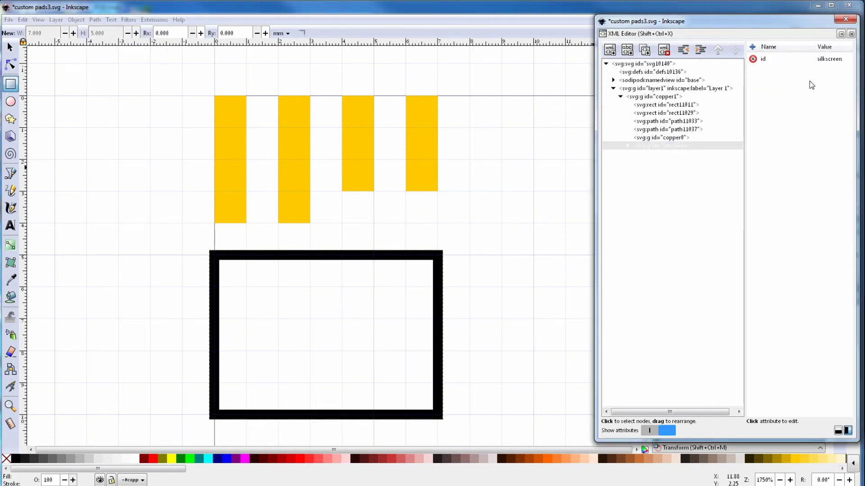
click(685, 147)
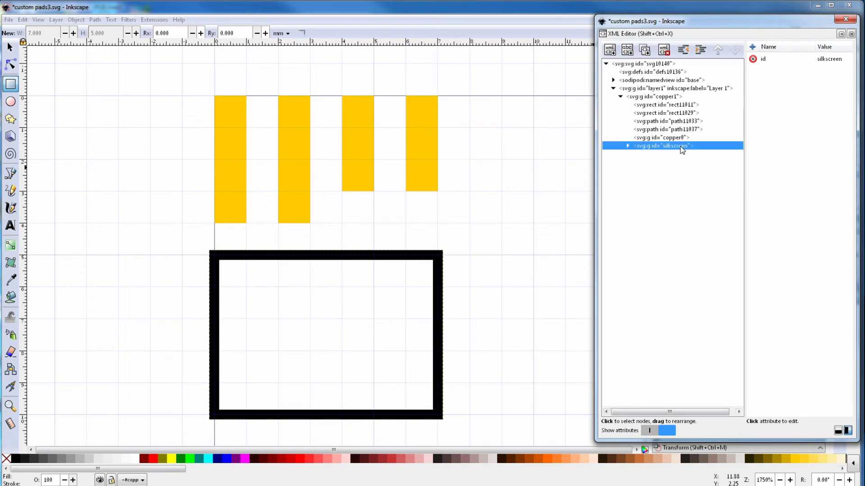
click(683, 49)
click(718, 51)
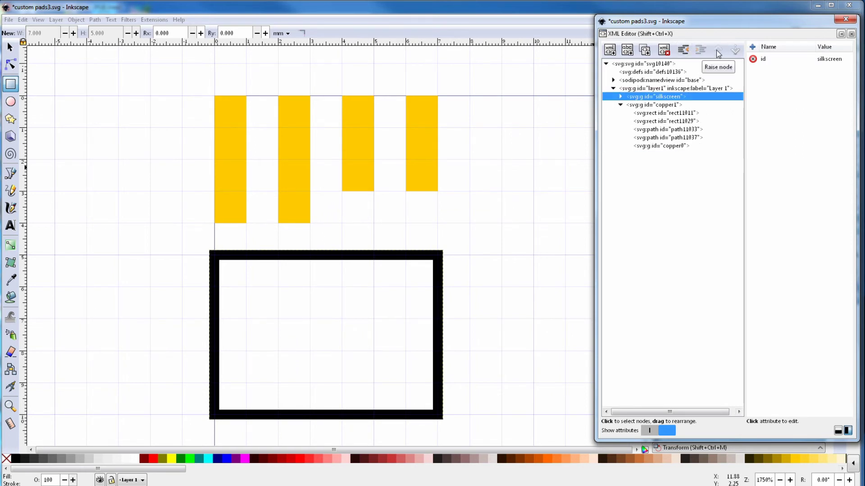
Step: Select all the pads and the silkscreen rectangle and resize the page to the selection
click(10, 47)
drag(156, 68, 474, 433)
click(22, 19)
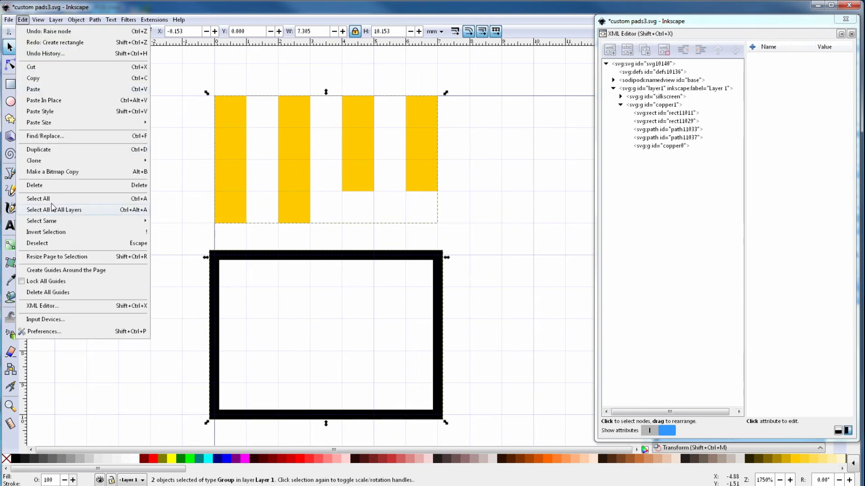
click(58, 261)
Step: Save the drawing as a Plain SVG file in the Downloads folder
click(9, 20)
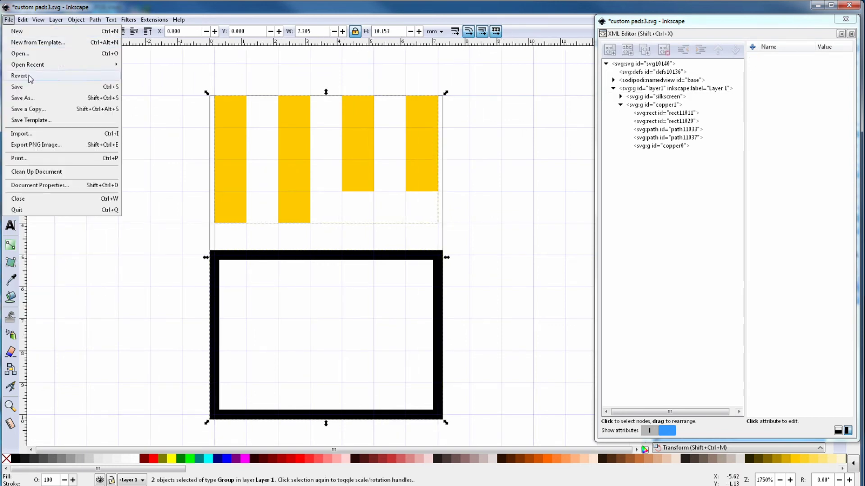
click(28, 100)
click(287, 206)
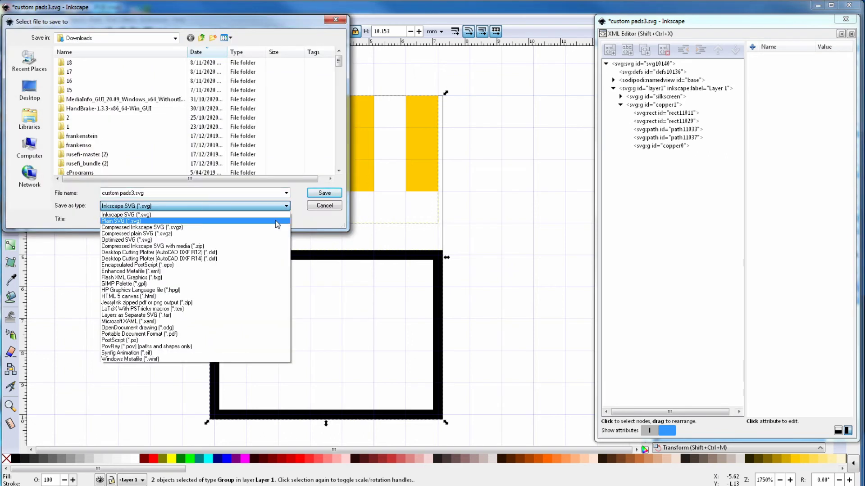
click(135, 219)
click(324, 193)
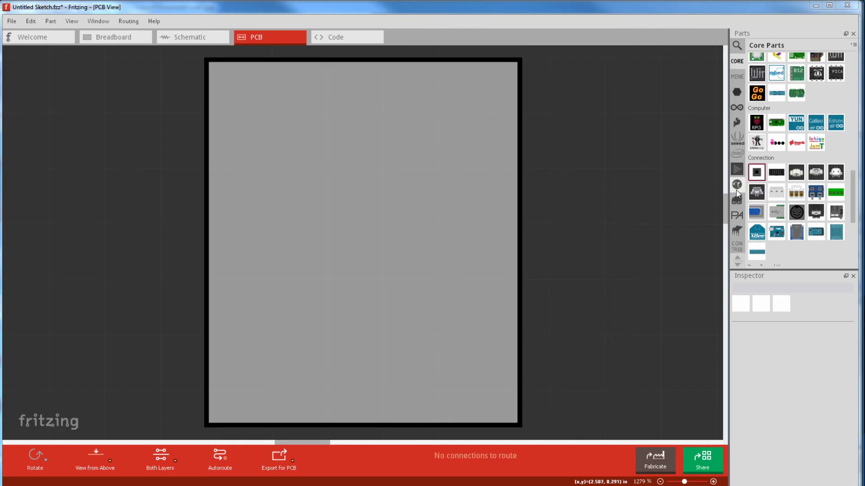
Step: Switch to Fritzing, place a generic female header on the PCB and set its number of pins to 4
drag(756, 172, 383, 168)
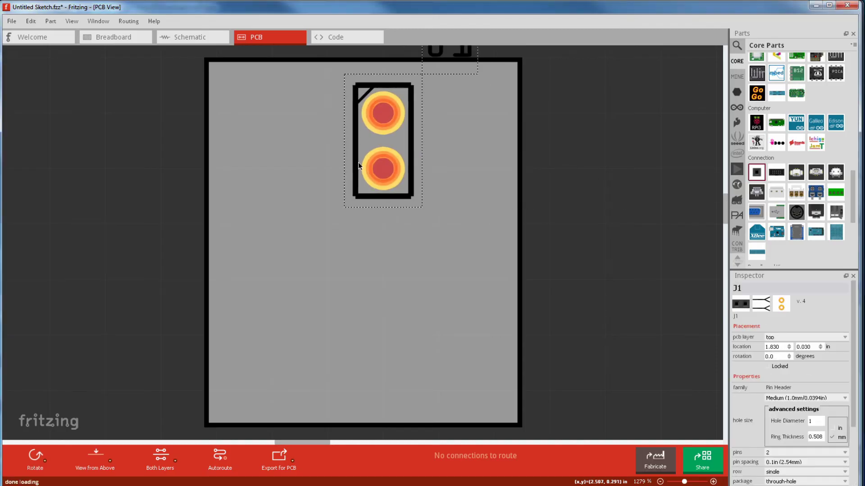
click(835, 452)
click(773, 401)
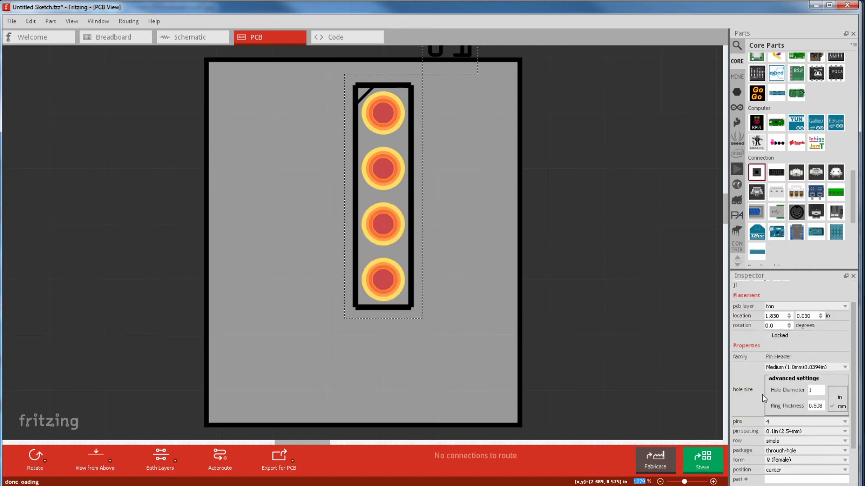
Step: Open the header in the Parts Editor and load custom pads4cap-orig.svg as its PCB view image
right_click(392, 197)
click(405, 246)
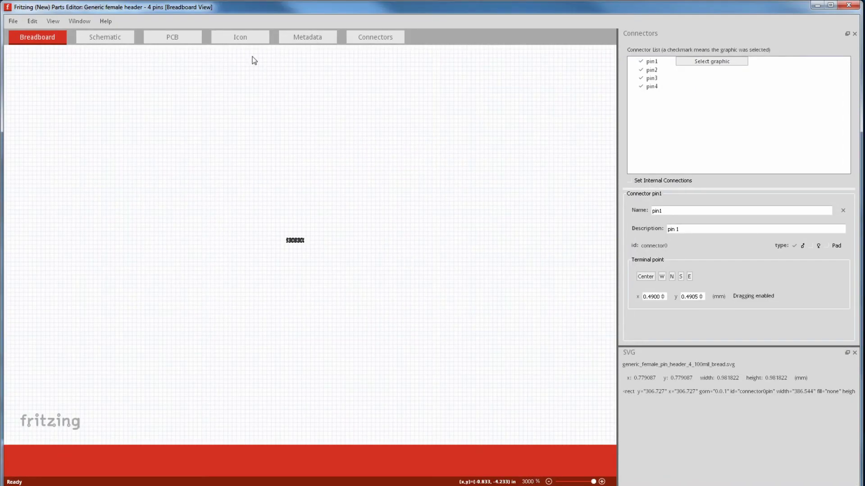
click(189, 36)
click(21, 23)
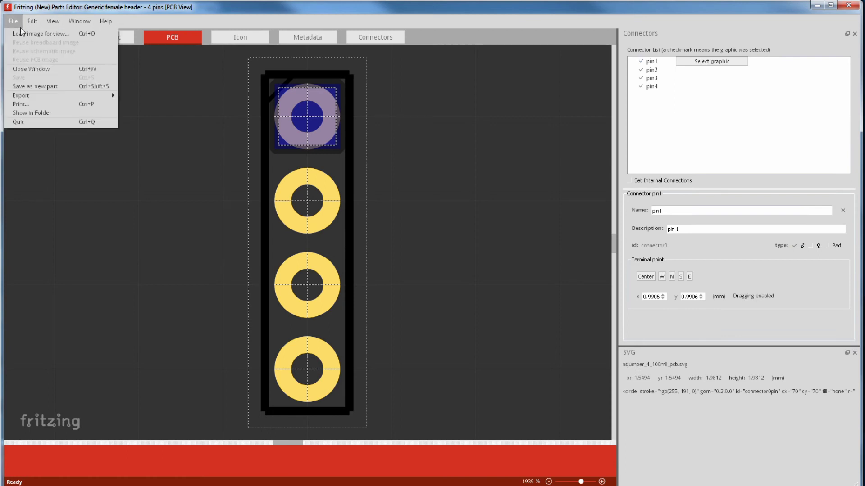
click(23, 33)
click(182, 159)
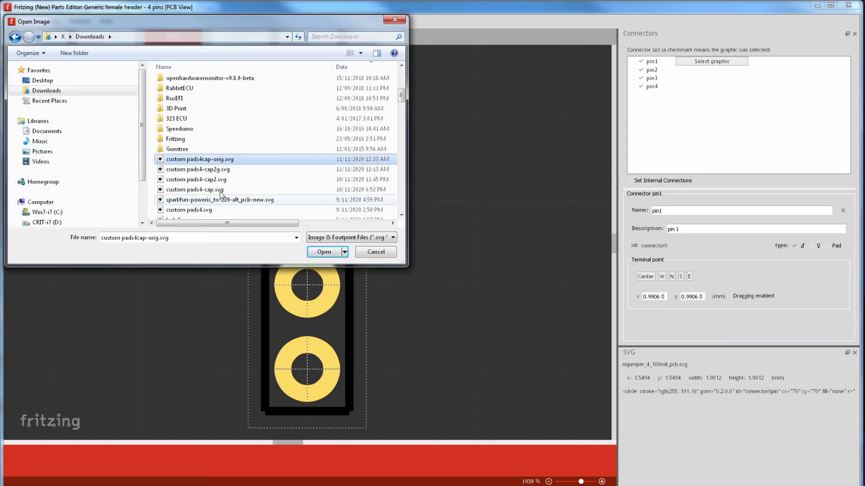
click(324, 252)
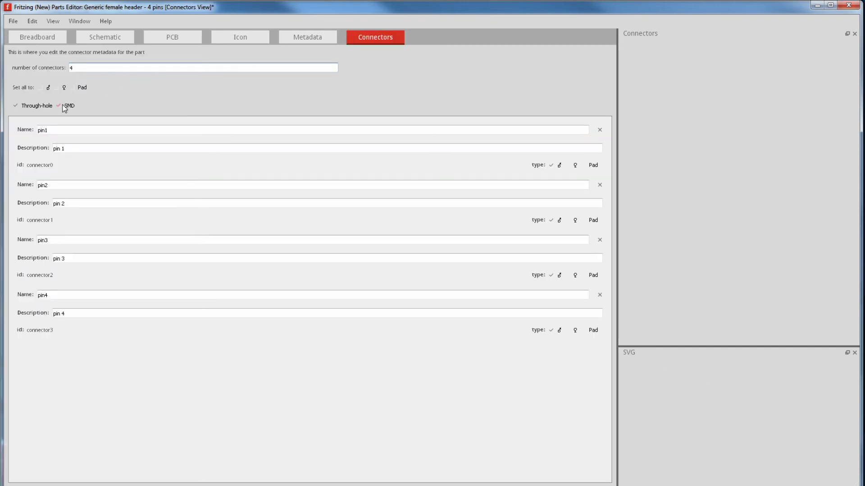
Step: Set the part's connectors to SMD and review the breadboard and schematic views of the female pins sketch
click(60, 107)
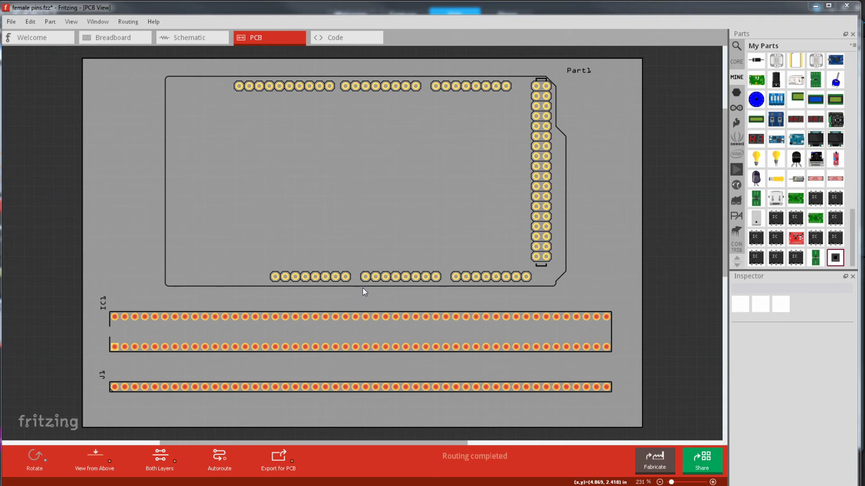
click(116, 39)
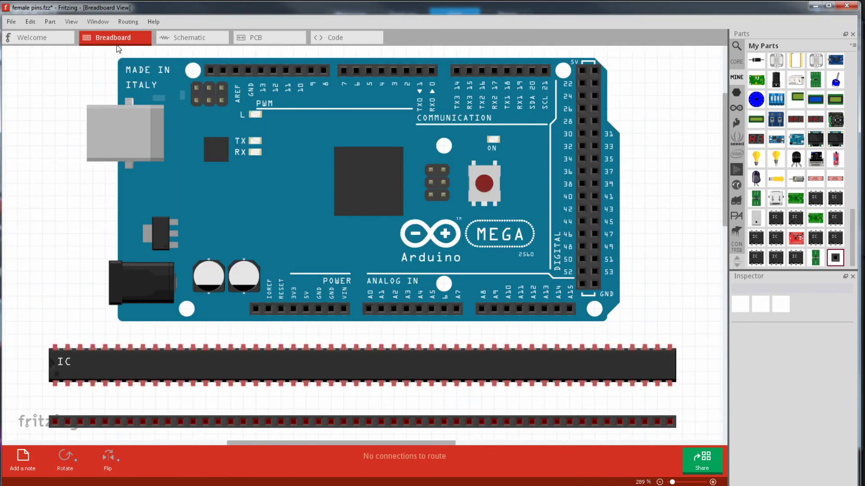
click(189, 37)
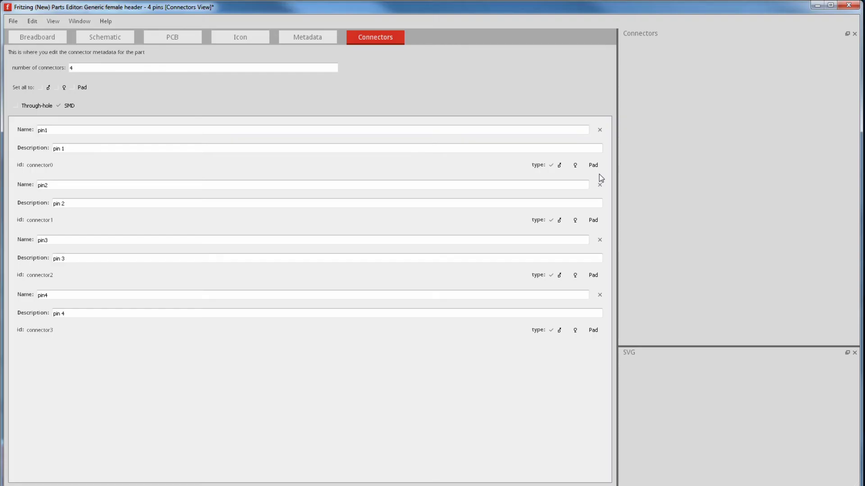
Step: Assign the two long rectangle pads in the part's PCB view as the graphics for pin1 and pin2
click(184, 36)
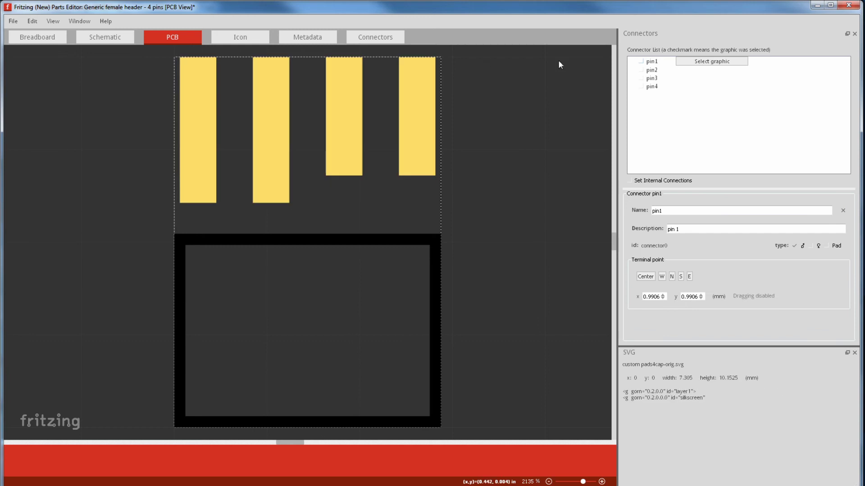
click(644, 64)
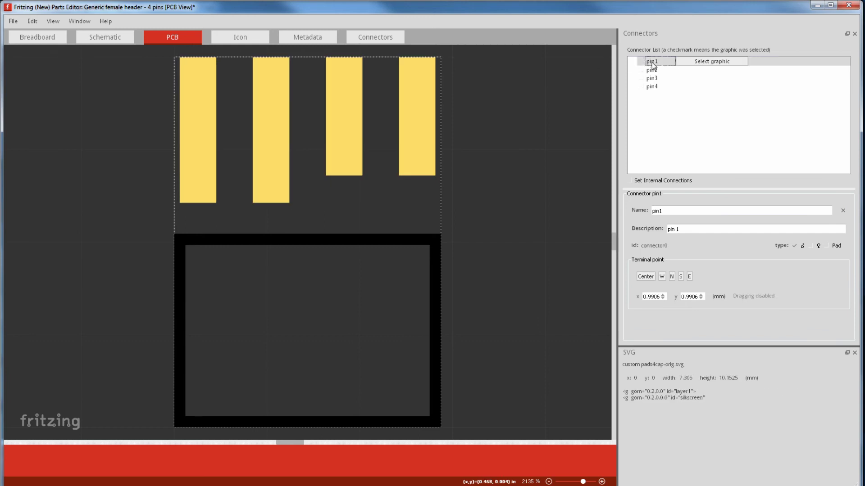
click(691, 62)
click(200, 132)
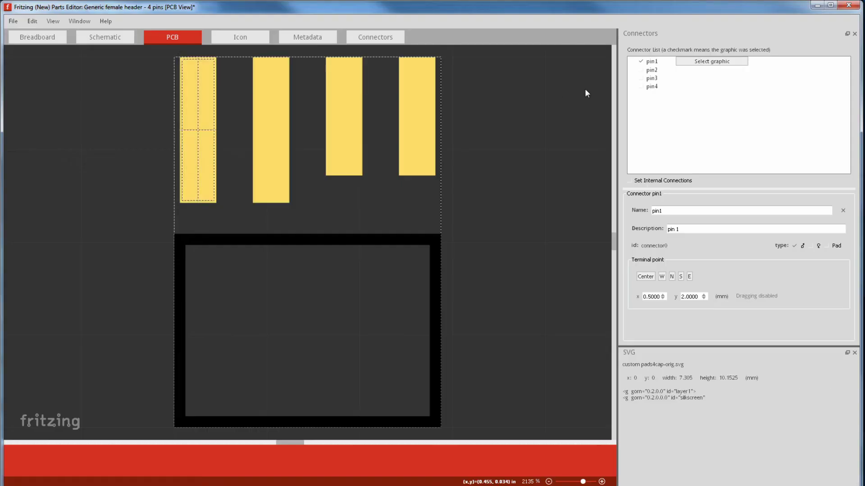
click(684, 69)
click(684, 69)
click(279, 129)
Step: Assign the two shorter line pads as the graphics for pin3 and pin4
click(679, 80)
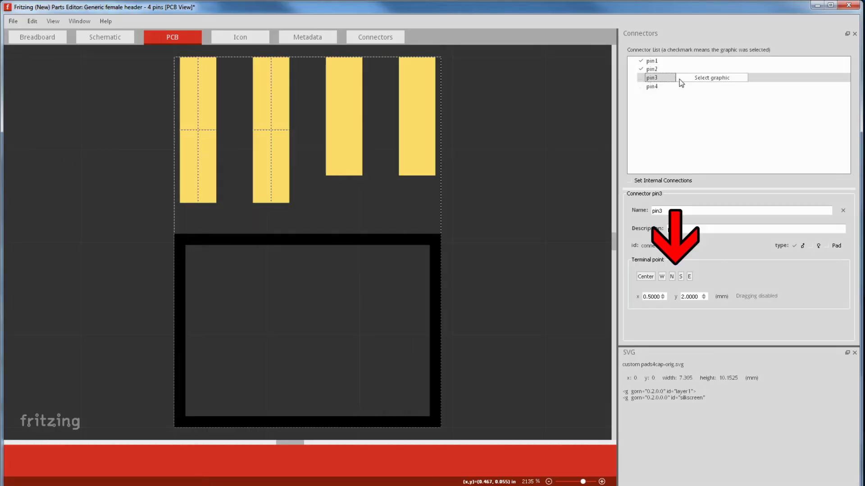
click(680, 80)
click(343, 116)
click(680, 86)
click(712, 86)
click(416, 107)
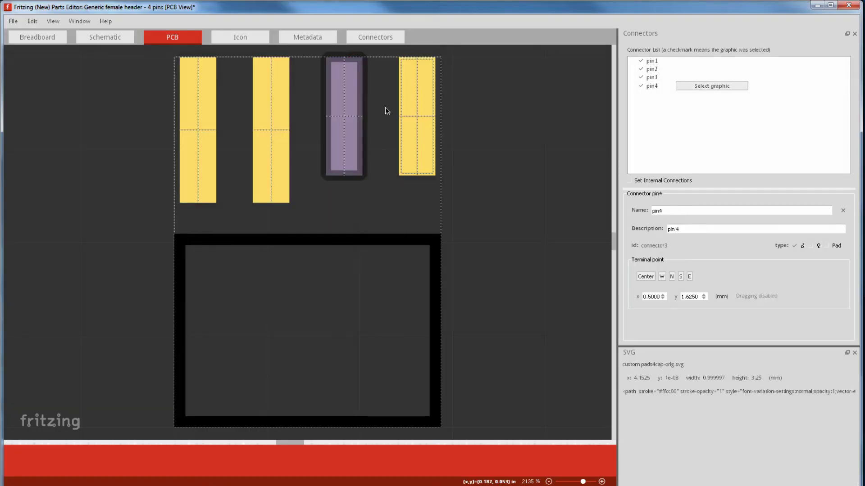
Step: Save the edited header as a new part with the filename prefix 4pinS
click(14, 21)
click(30, 84)
text(4pinS)
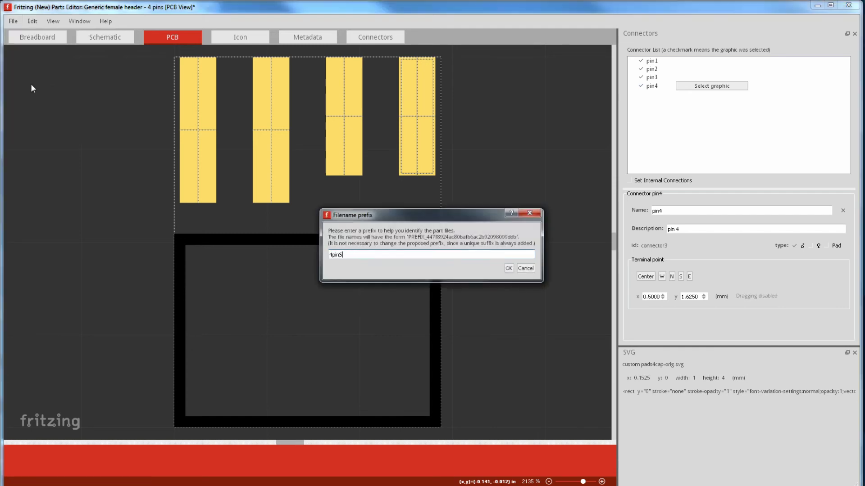
key(Return)
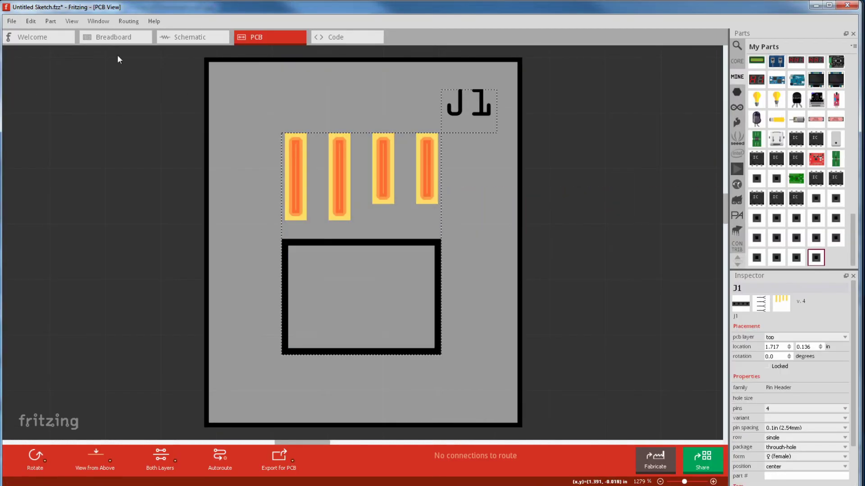
Step: Export the sketch as Extended Gerber (RS-274X) into a new folder 26 in Downloads, dismissing the empty-layer notices
click(11, 21)
mouse_move(41, 120)
mouse_move(106, 133)
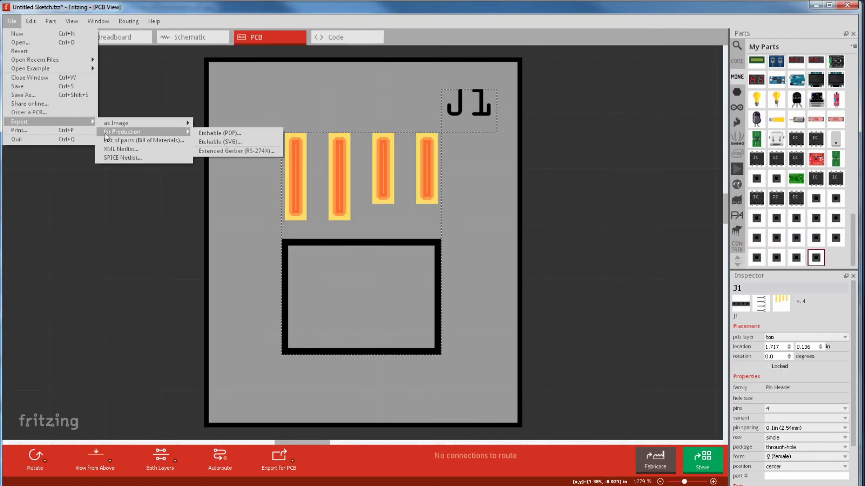
click(215, 152)
click(69, 53)
text(2)
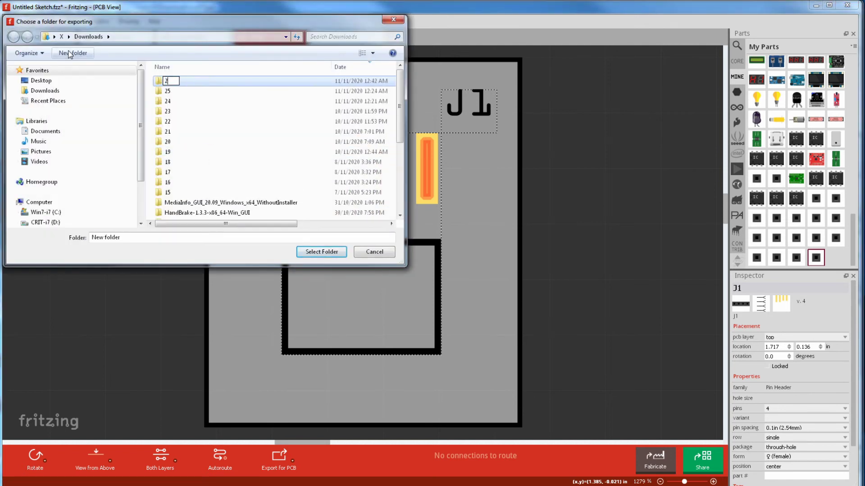
text(6)
key(Return)
key(Return)
click(316, 252)
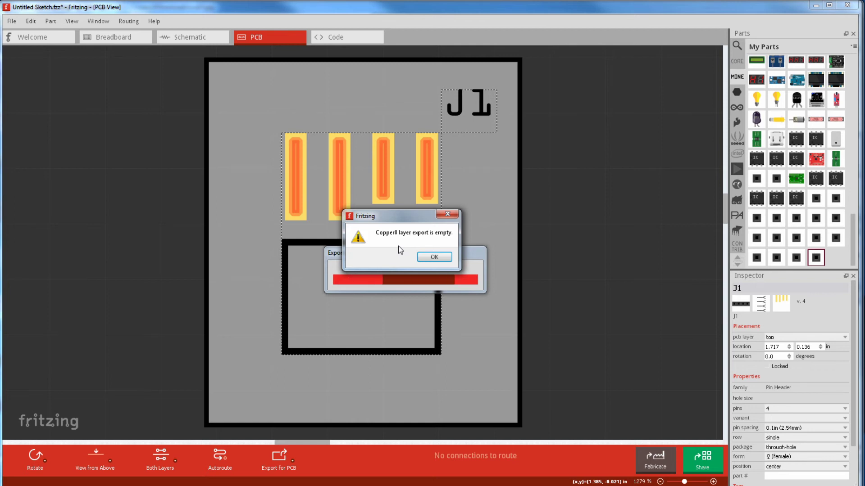
click(429, 258)
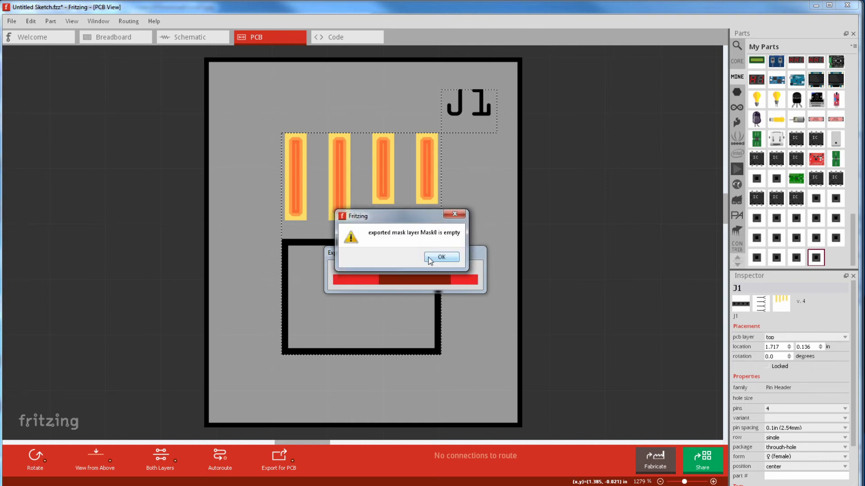
click(429, 258)
click(429, 259)
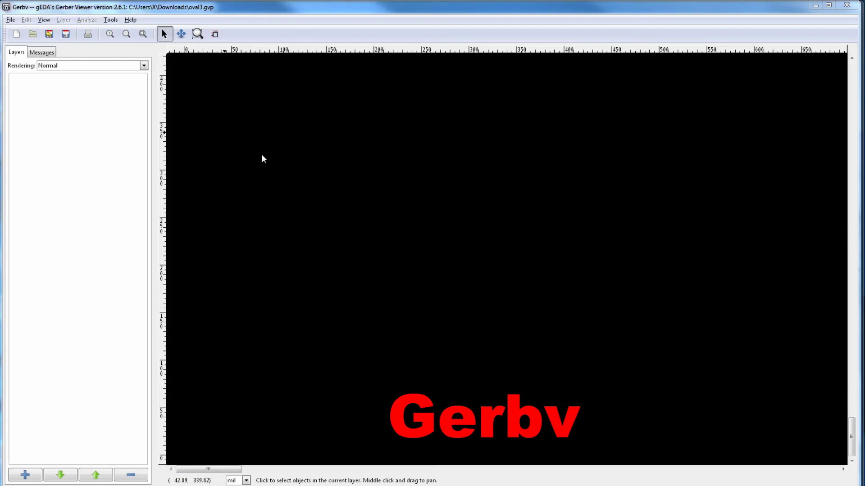
Step: In Gerbv, open all the exported layer files from the 26 folder in Downloads
click(10, 20)
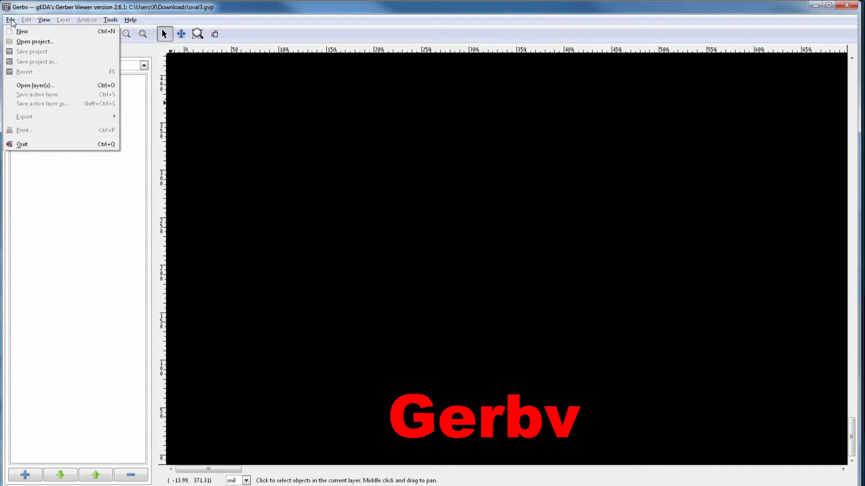
click(24, 86)
click(59, 76)
double_click(78, 105)
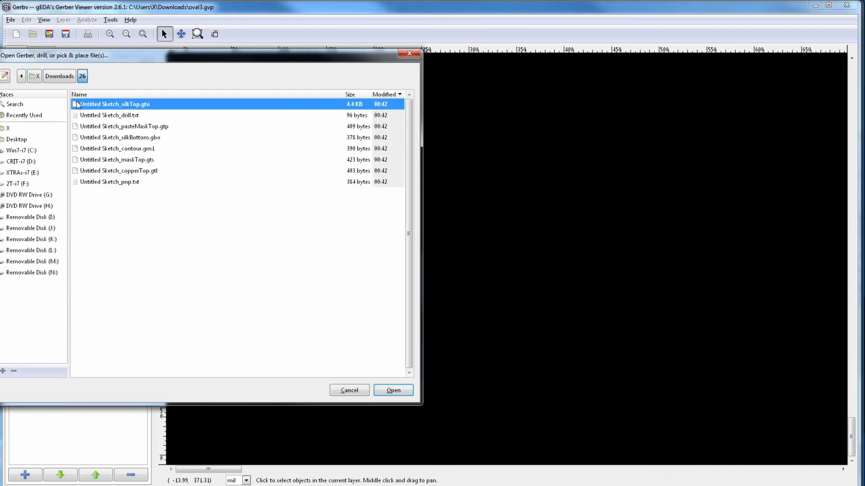
drag(134, 182, 87, 107)
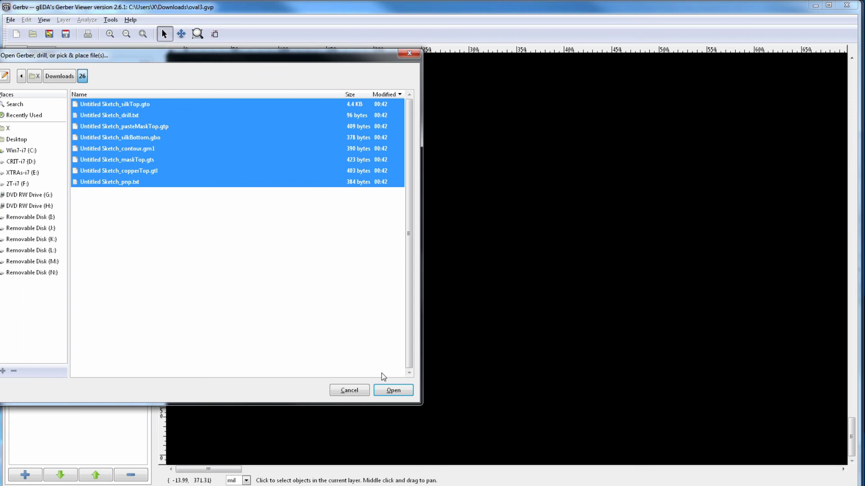
click(385, 390)
Step: Inspect the exported pad shapes by hiding and showing the copperTop layer
click(17, 53)
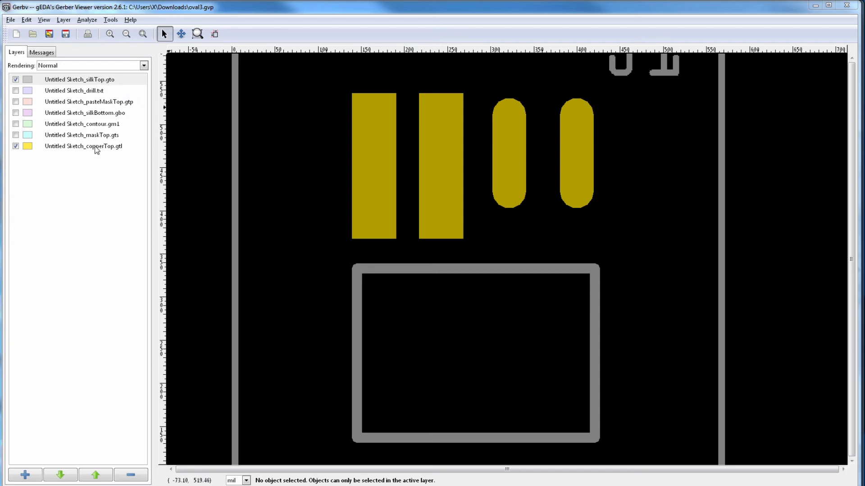
click(16, 146)
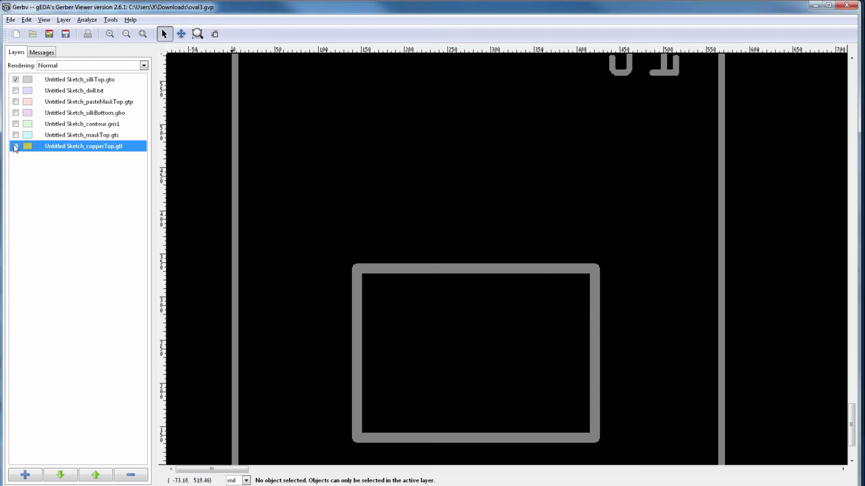
click(16, 147)
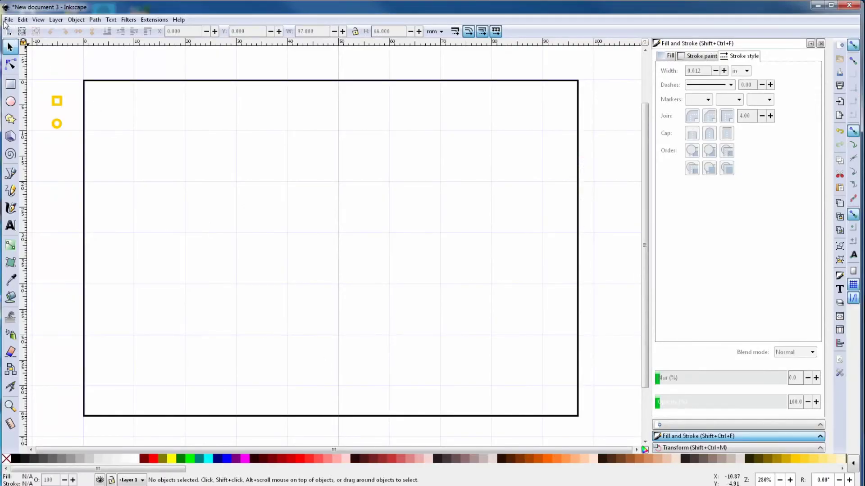
Step: In Inkscape, open the grid settings of the document properties and remove the existing grid
click(9, 20)
click(40, 186)
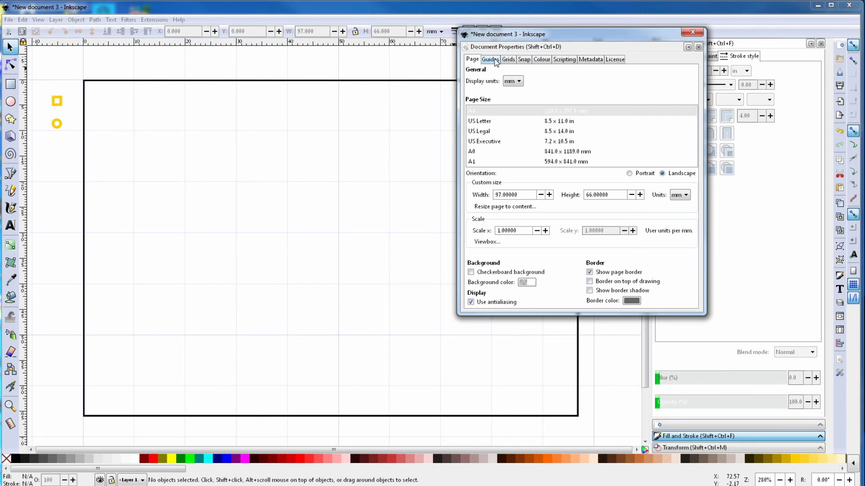
click(508, 61)
click(587, 230)
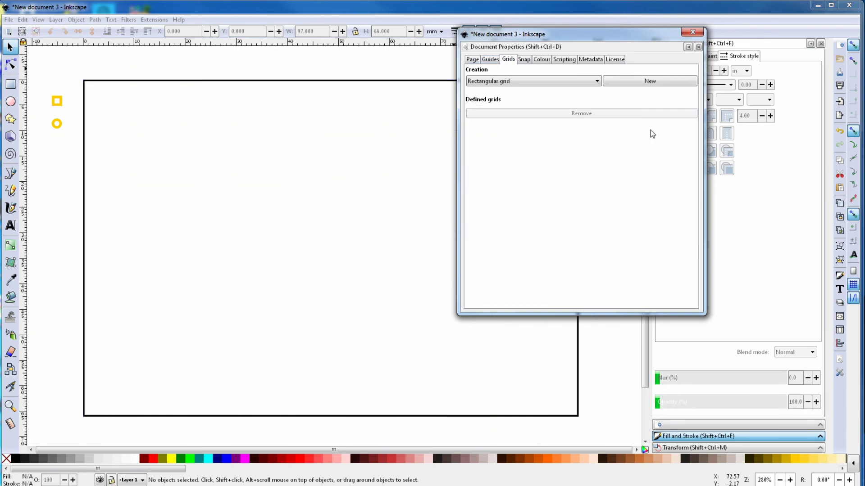
Step: Create a new rectangular grid in inches with 0.1 spacing in both X and Y
click(659, 85)
click(684, 130)
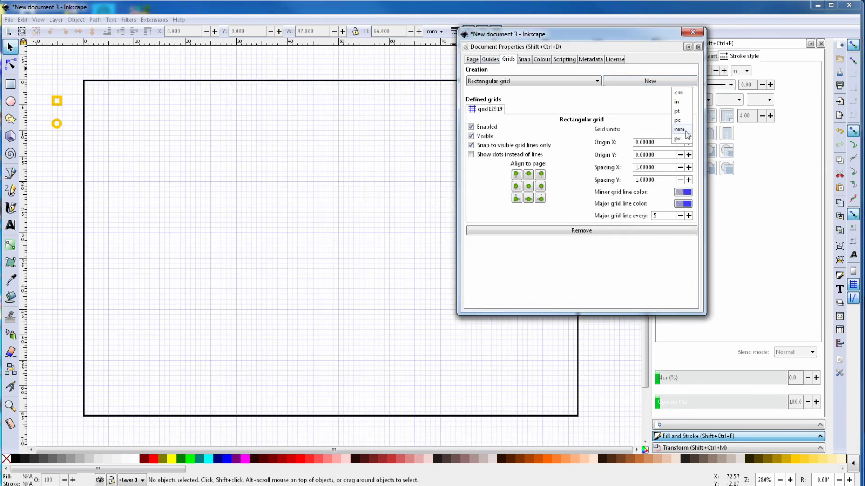
click(685, 103)
triple_click(660, 168)
text(0.1)
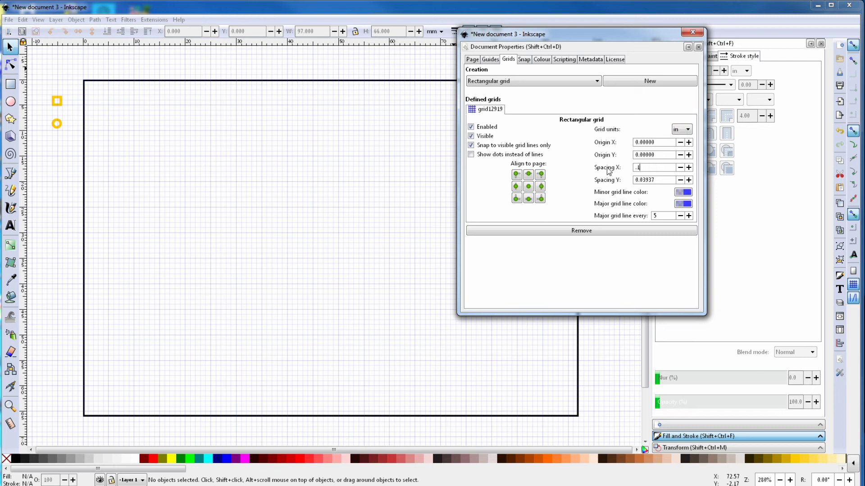
key(Return)
triple_click(655, 180)
text(.10000)
key(Return)
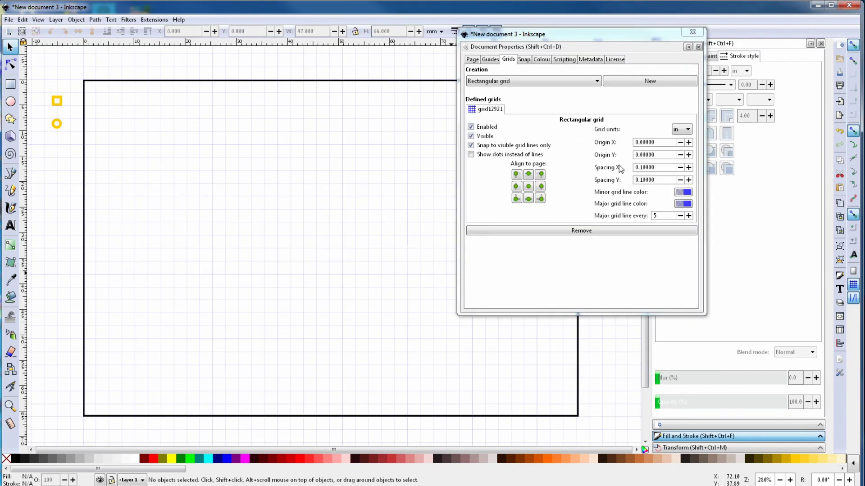
Step: Change the grid units to mm and set the grid's X origin to 2.25
click(684, 132)
click(679, 156)
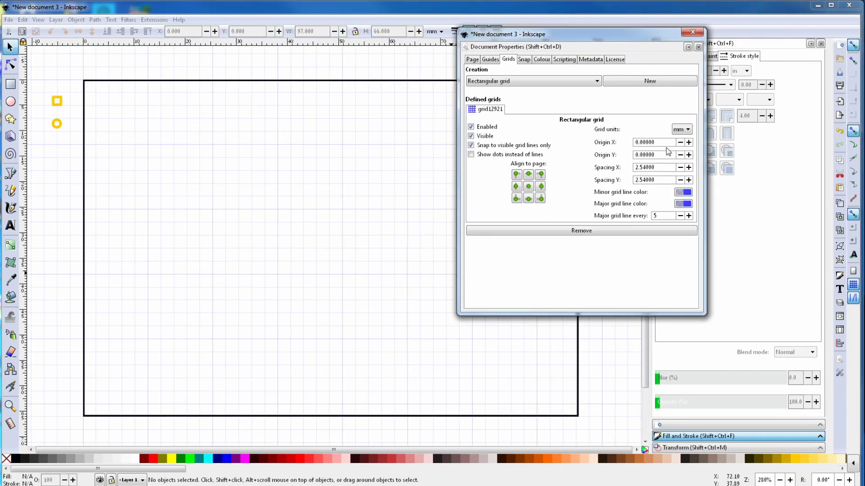
triple_click(644, 142)
text(2.25)
key(Return)
click(89, 92)
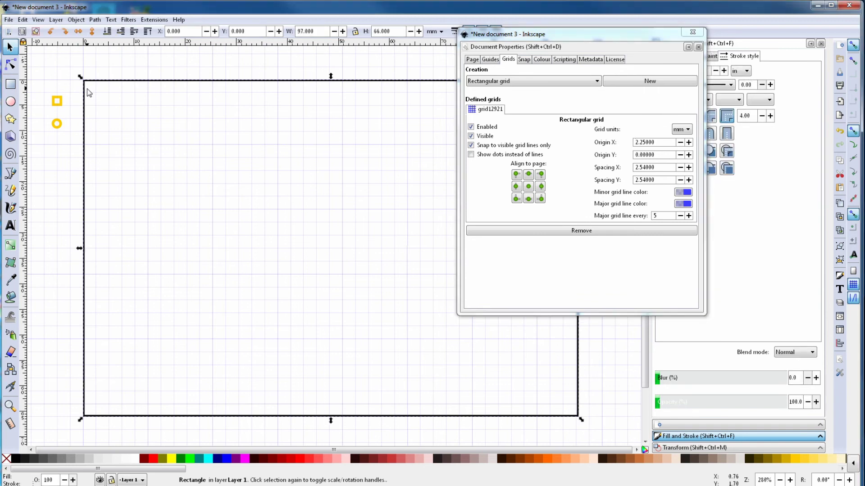
key(plus)
key(minus)
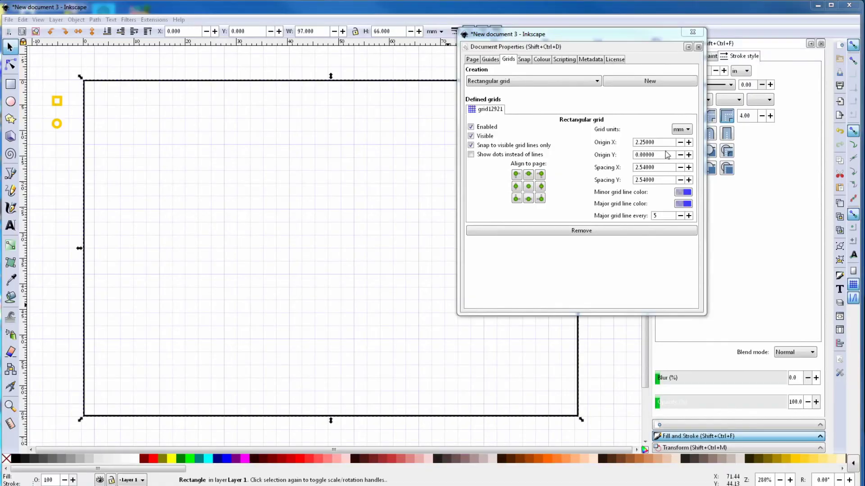
Step: Set the grid's Y origin to 6.33 mm and close the document properties
triple_click(667, 155)
text(6.)
key(Escape)
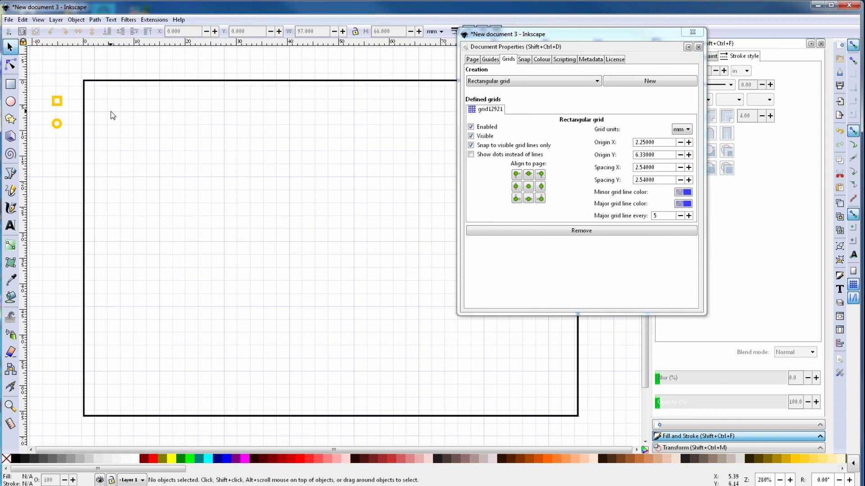
key(ctrl+shift+d)
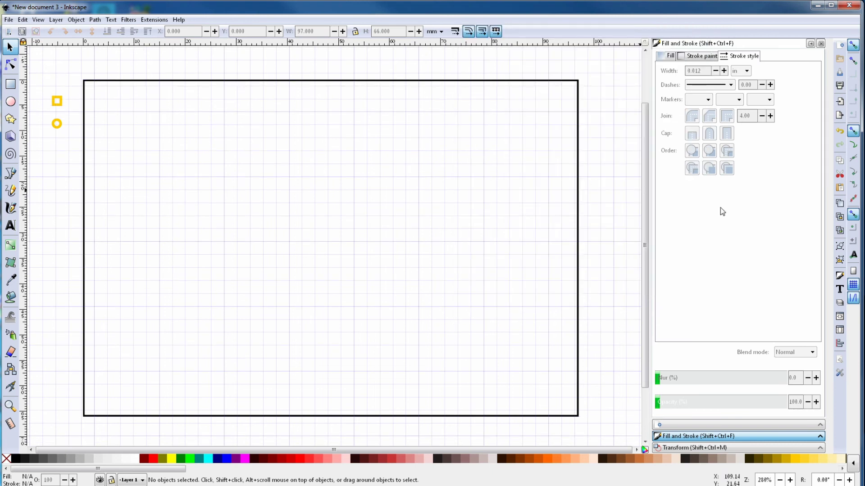
Step: Enable object midpoint snapping and duplicate the circle pad into a row of four on the grid near the outline's upper-left corner
click(853, 227)
drag(56, 124, 111, 119)
key(ctrl+d)
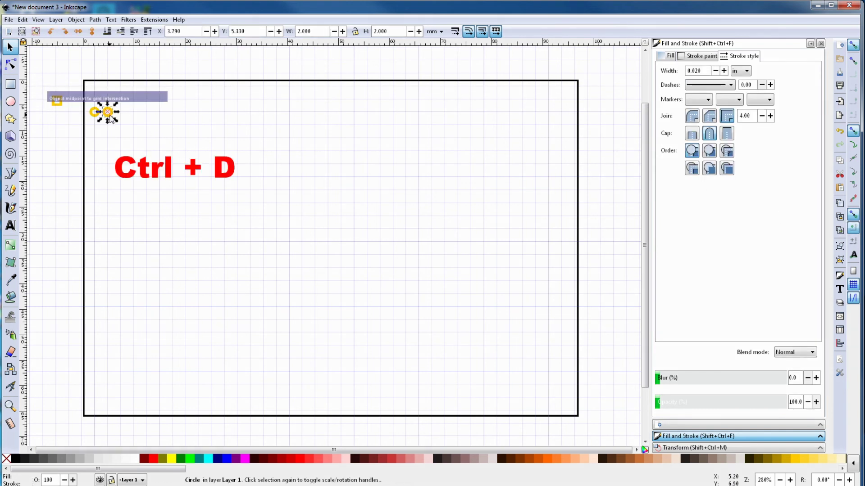
drag(84, 69, 140, 120)
key(ctrl+d)
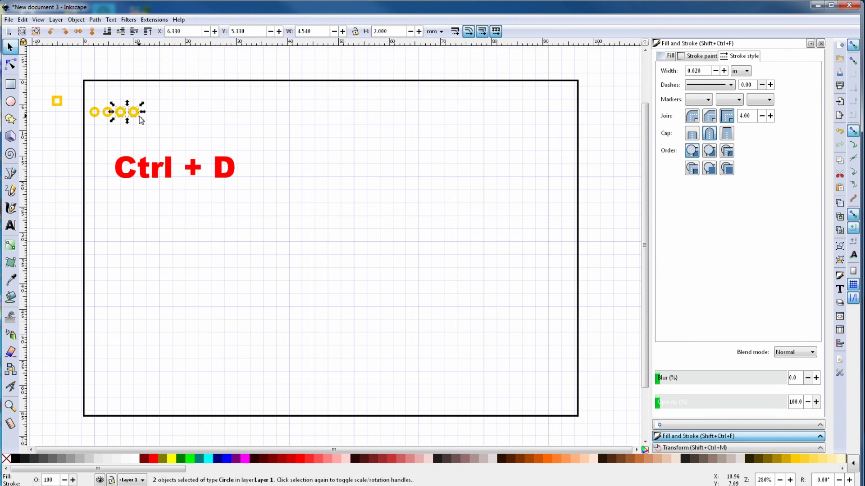
Step: Switch the coordinate units to inches and extend the circle row to 25 pads by repositioning duplicates along X
click(435, 31)
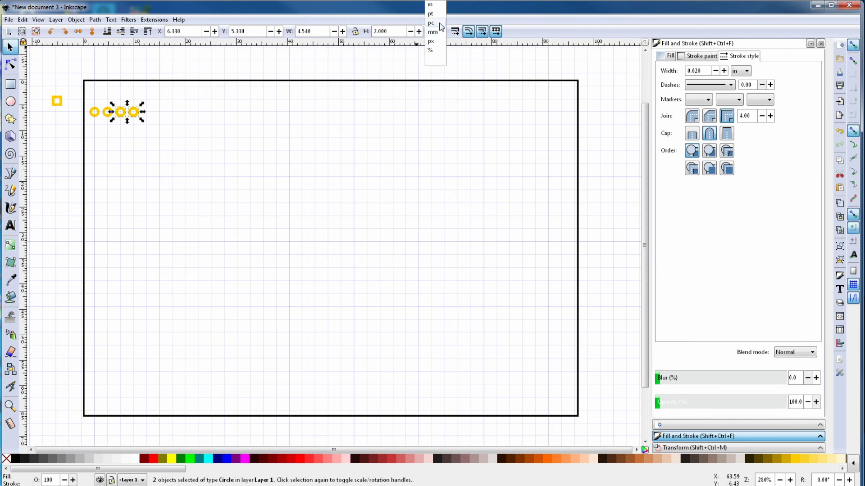
click(430, 52)
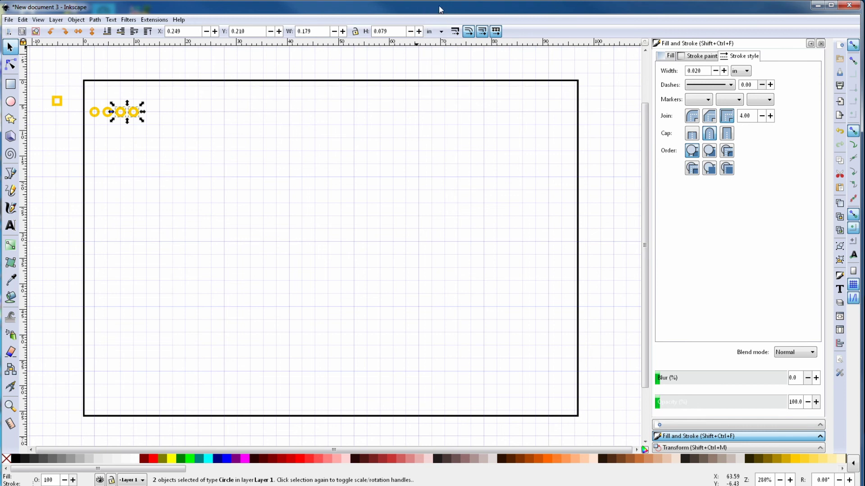
click(174, 31)
key(BackSpace)
text(4)
key(Return)
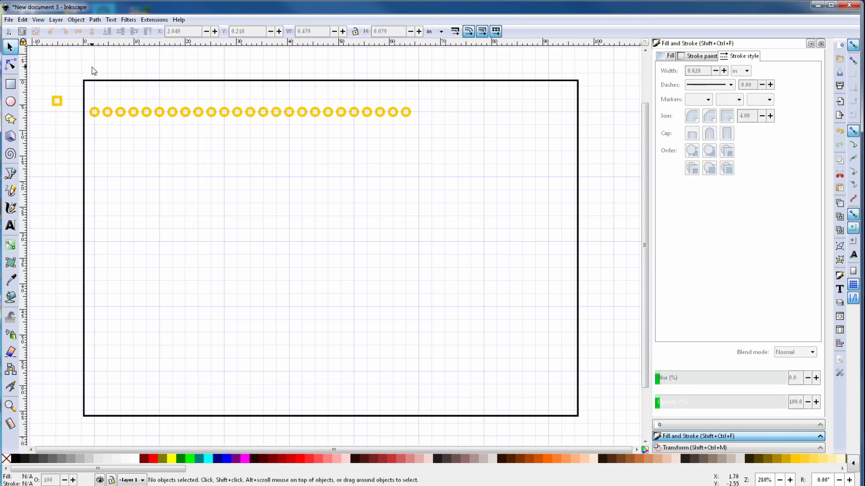
Step: Duplicate the pad row into a double row, copy it near the outline's lower edge, and add pad pairs near both right corners
drag(74, 66, 406, 128)
key(ctrl+d)
mouse_move(80, 67)
mouse_down()
mouse_move(265, 143)
mouse_move(438, 155)
mouse_move(406, 170)
mouse_move(405, 388)
mouse_up()
key(ctrl+d)
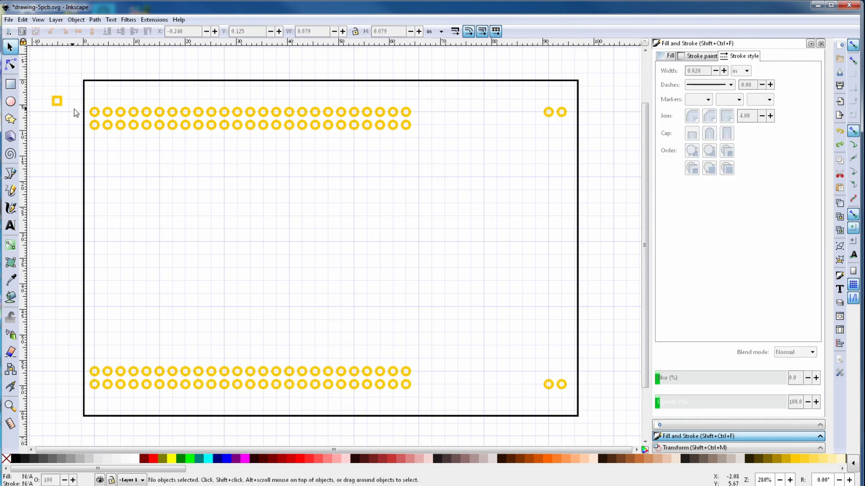
Step: Place copies of the square pad at the right ends of the upper line in both double pad rows
drag(58, 101, 411, 231)
key(ctrl+d)
drag(413, 353, 414, 379)
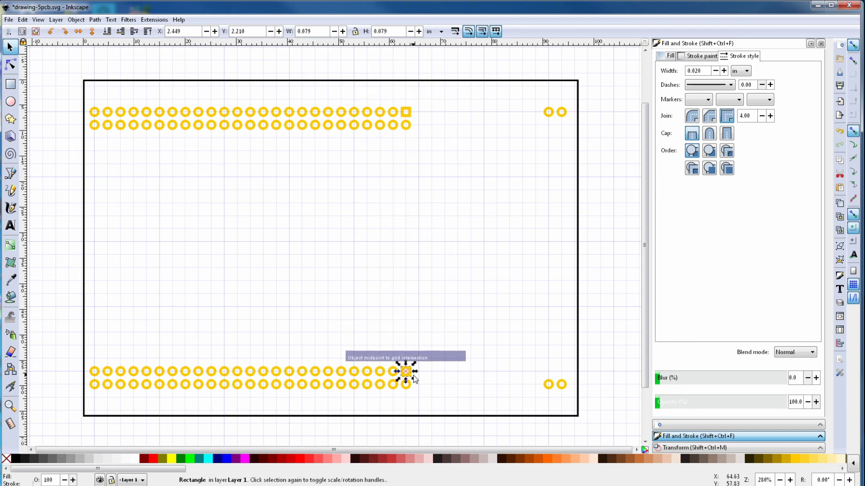
Step: Select all the pads without the outline and group them twice to form nested groups
drag(77, 66, 570, 400)
click(76, 19)
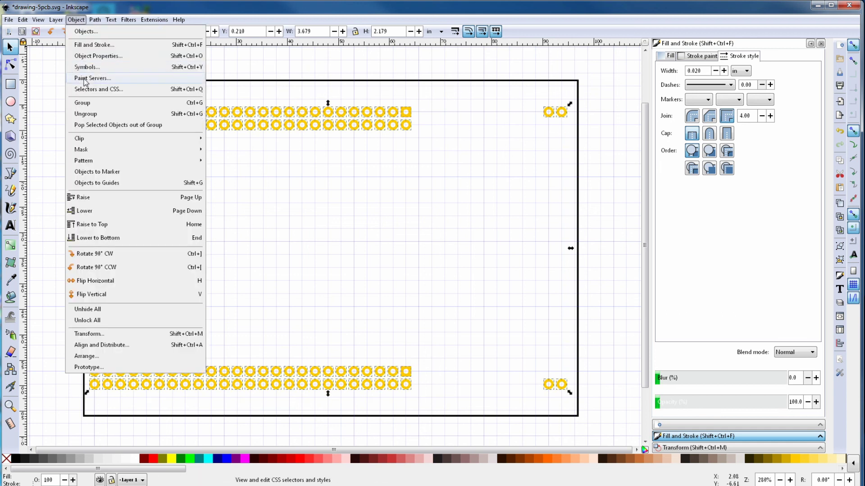
click(82, 107)
click(76, 19)
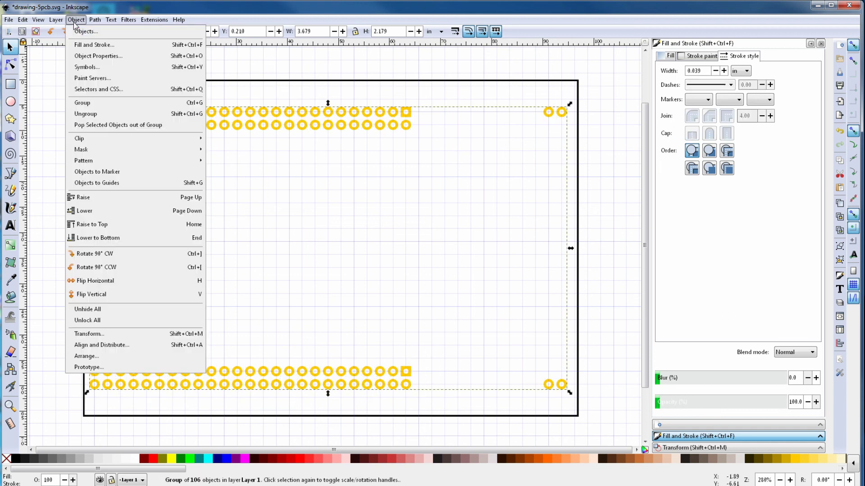
click(82, 105)
Step: In the XML Editor, set the outer pad group's id to copper1 and the inner group's id to copper0
key(ctrl+shift+x)
click(792, 60)
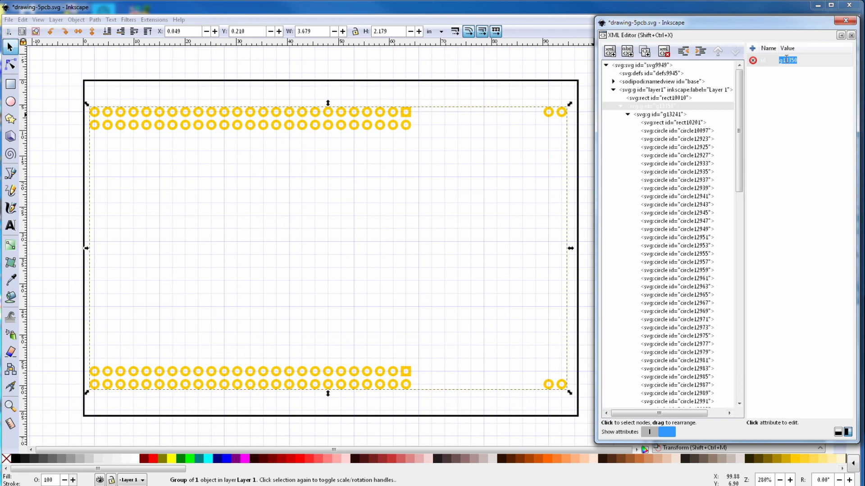
text(copper1)
key(Return)
click(682, 114)
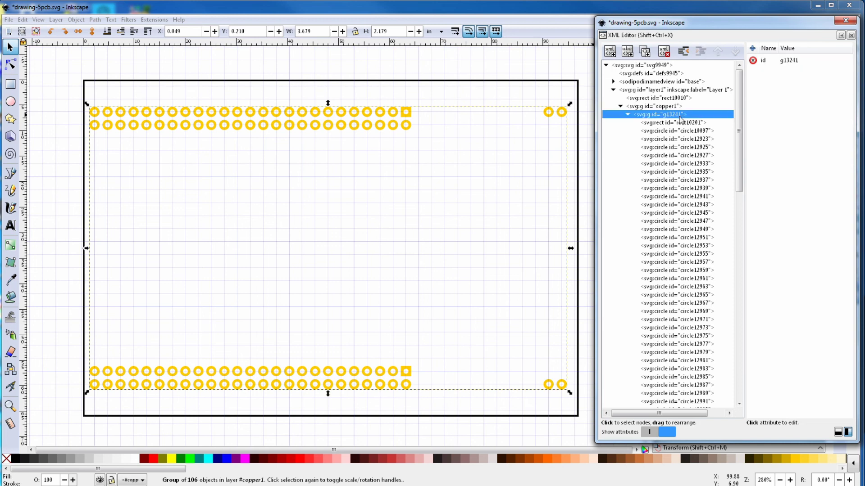
click(787, 61)
text(copper0)
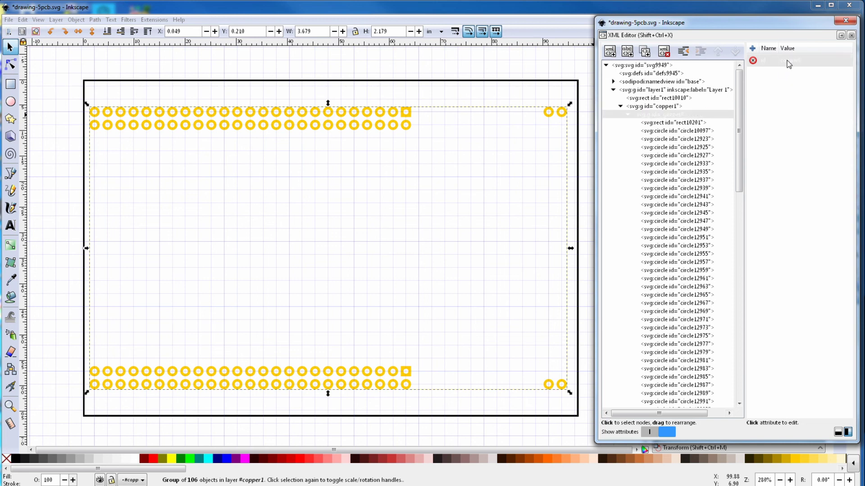
key(Return)
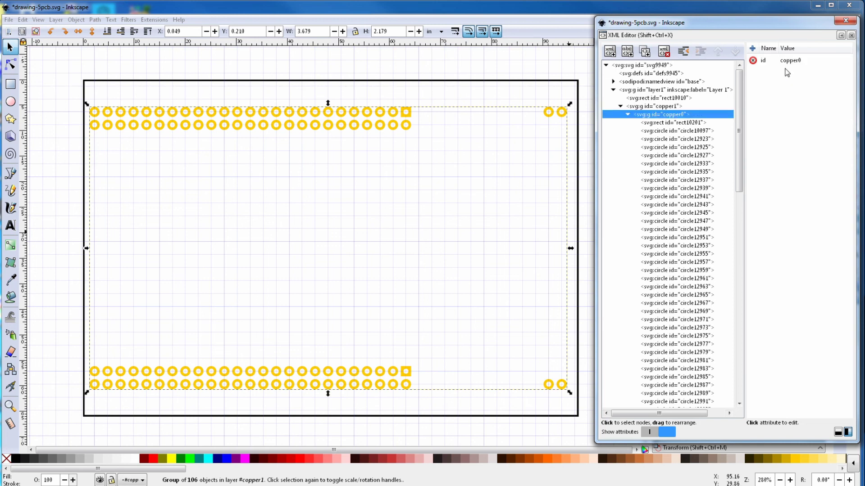
Step: Lower the square pad of the lower double row to the very bottom of the stacking order within the copper0 group
click(675, 124)
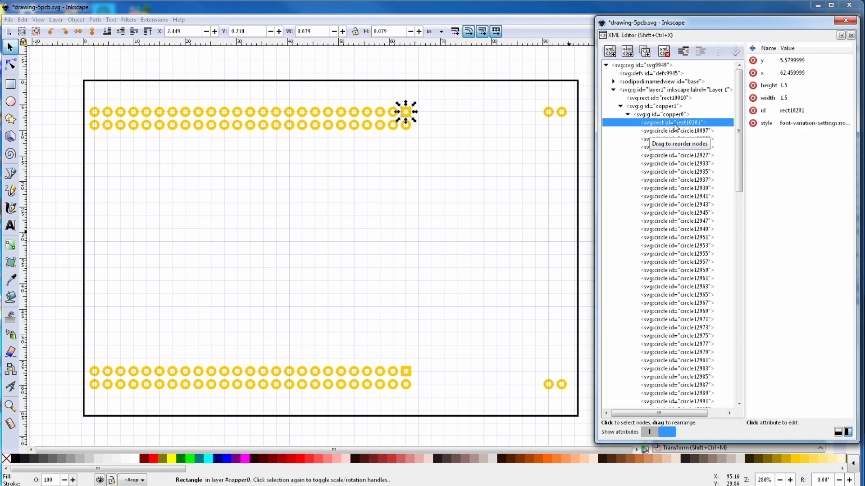
key(ctrl+d)
key(Down)
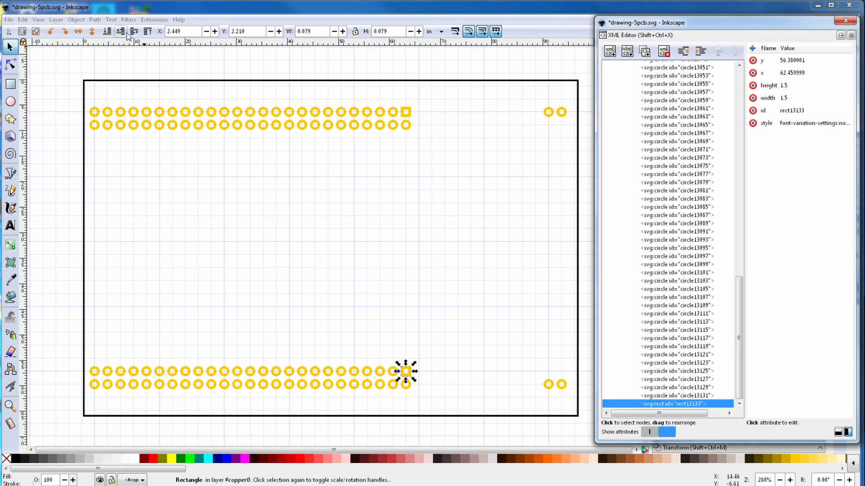
click(107, 31)
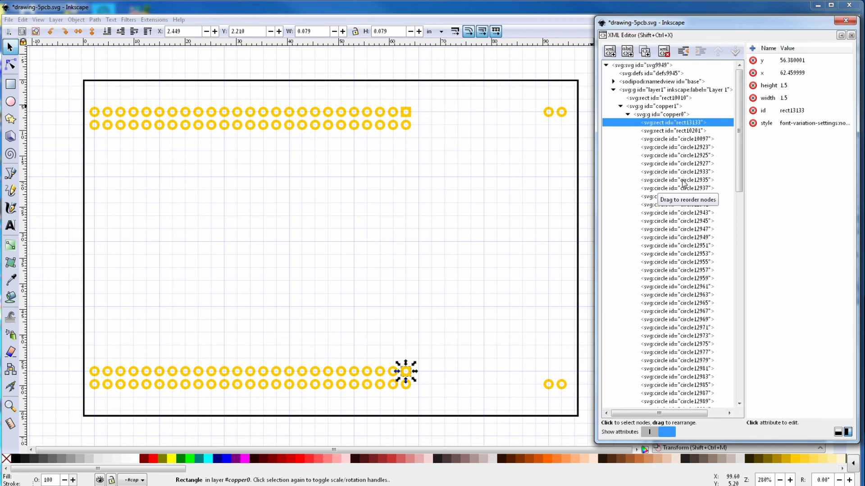
Step: Set the id of the circle inside the upper row's square pad to connector0pin and copy that id
click(692, 336)
click(793, 97)
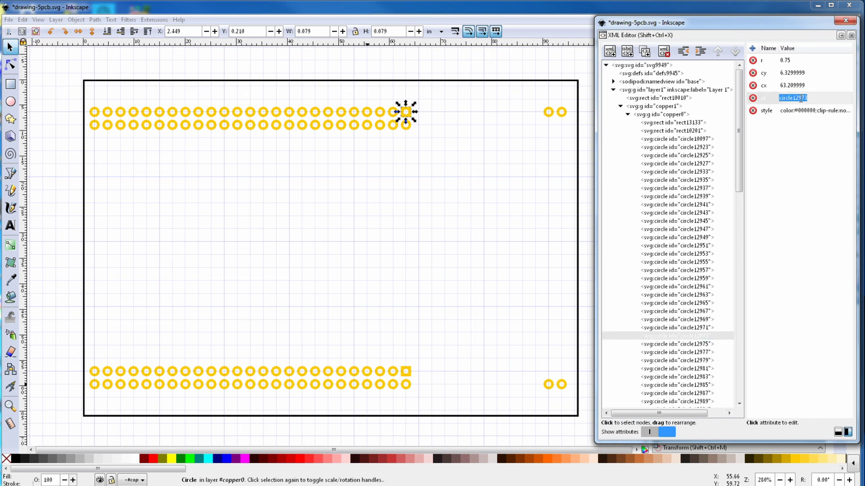
text(connector0pin)
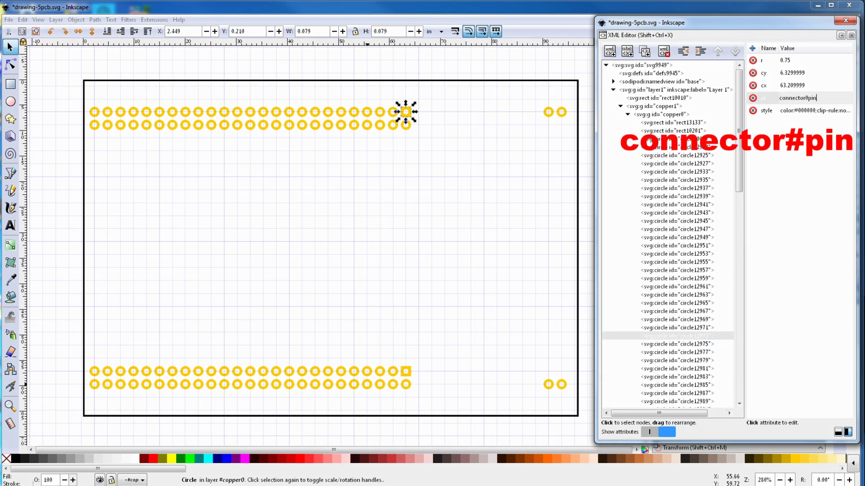
key(Return)
right_click(801, 100)
click(815, 116)
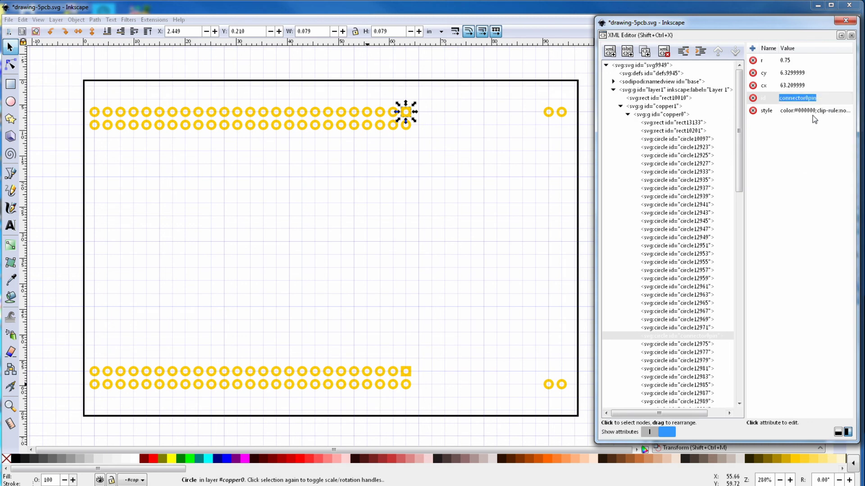
Step: Paste the copied connector id into the id attribute of the circle next to the upper square pad
click(693, 328)
click(794, 98)
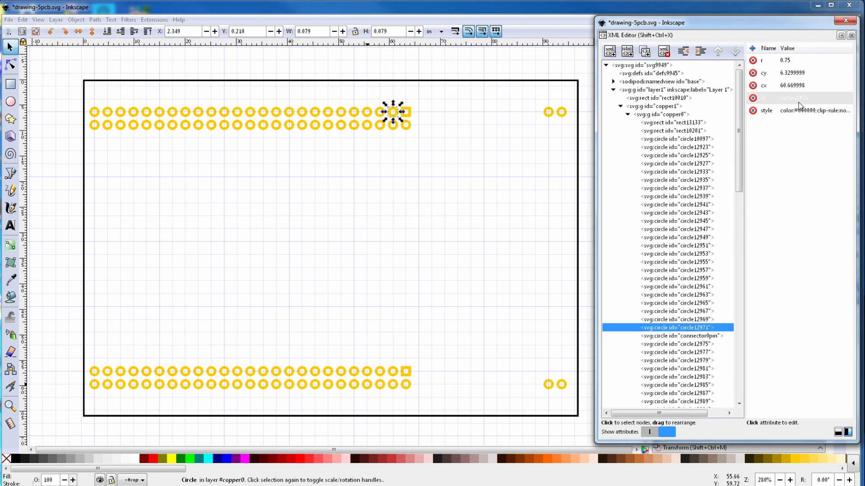
right_click(800, 99)
click(815, 125)
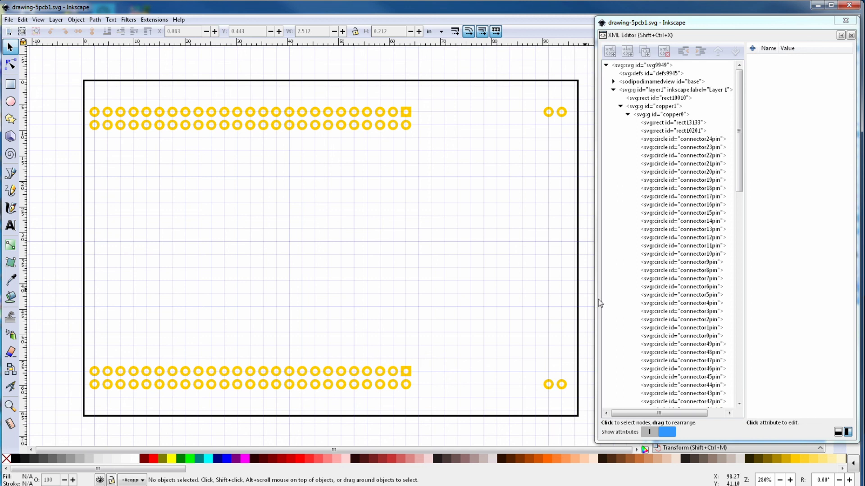
Step: Draw a 63.5 by 5.08 mm rectangle just below the upper double pad row and display its stroke style settings
click(10, 84)
mouse_move(93, 140)
mouse_down()
mouse_move(191, 165)
mouse_move(419, 164)
mouse_up()
key(ctrl+shift+f)
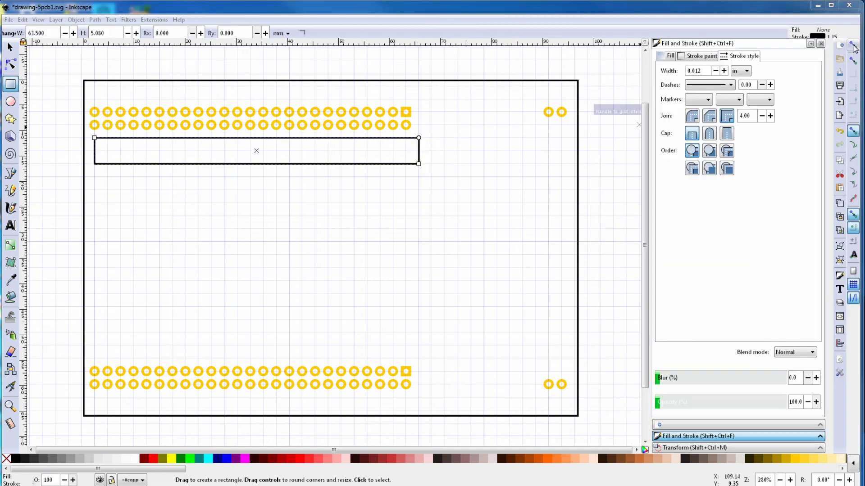
Step: Move the rectangle so it frames the upper double pad row and adjust its vertical coordinate
click(10, 48)
drag(138, 164, 133, 136)
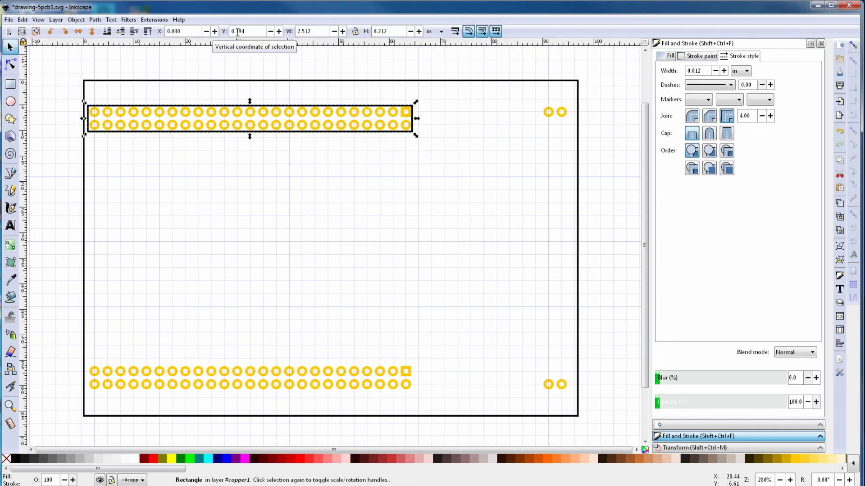
double_click(231, 31)
text(2)
key(Return)
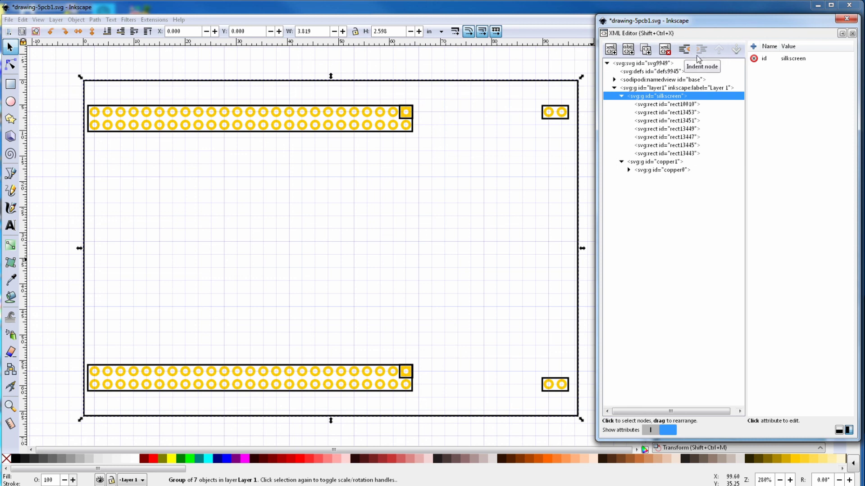
Step: Paste the pin label groups in place in the silkscreen group and remove the px unit from the first text1 label's font-size
key(ctrl+alt+v)
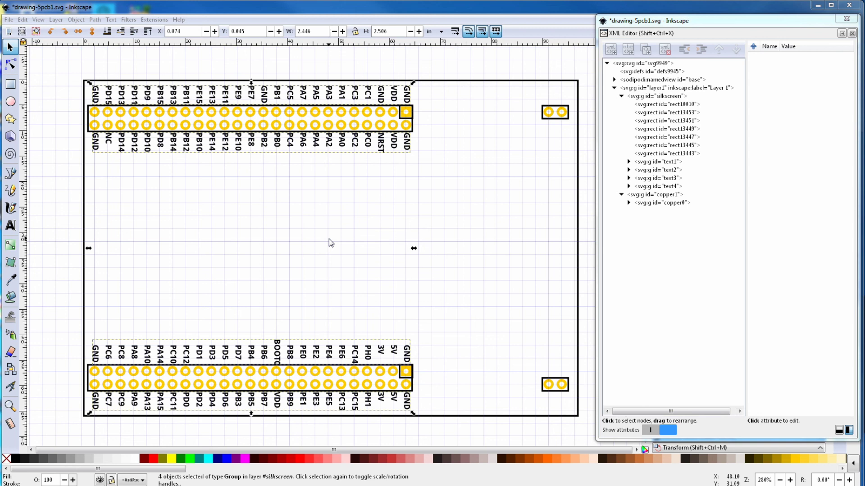
click(628, 164)
click(652, 170)
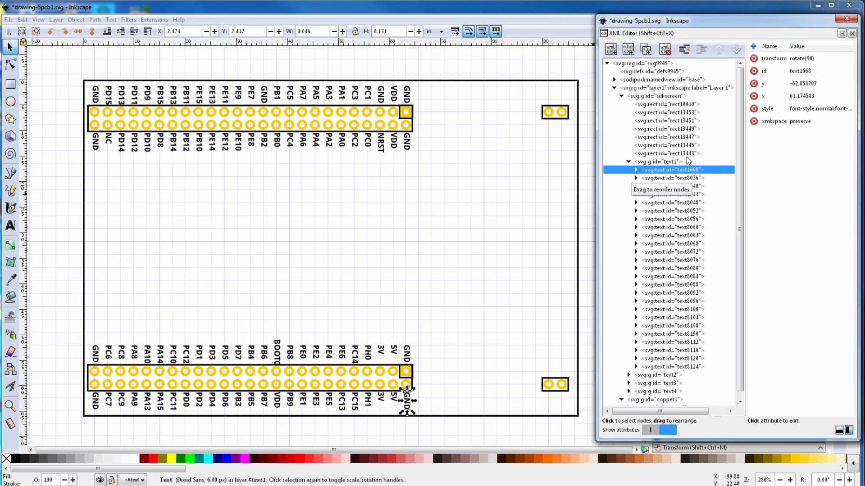
click(802, 109)
click(629, 138)
key(Delete)
key(Delete)
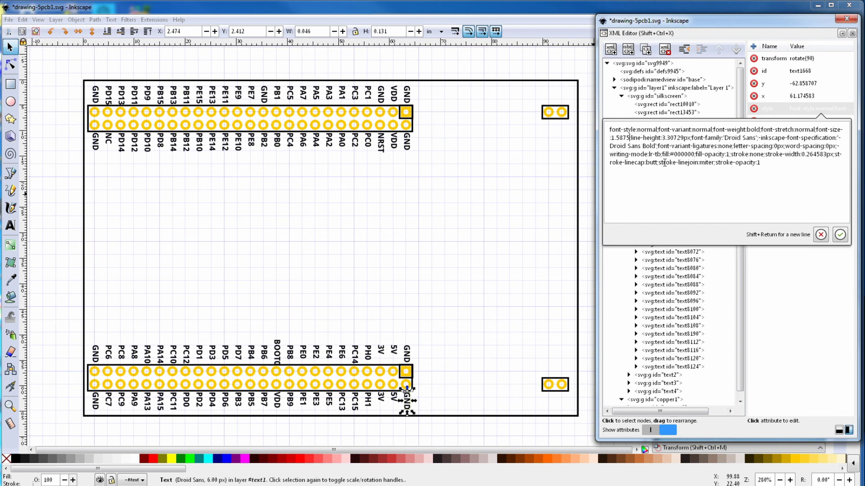
click(841, 235)
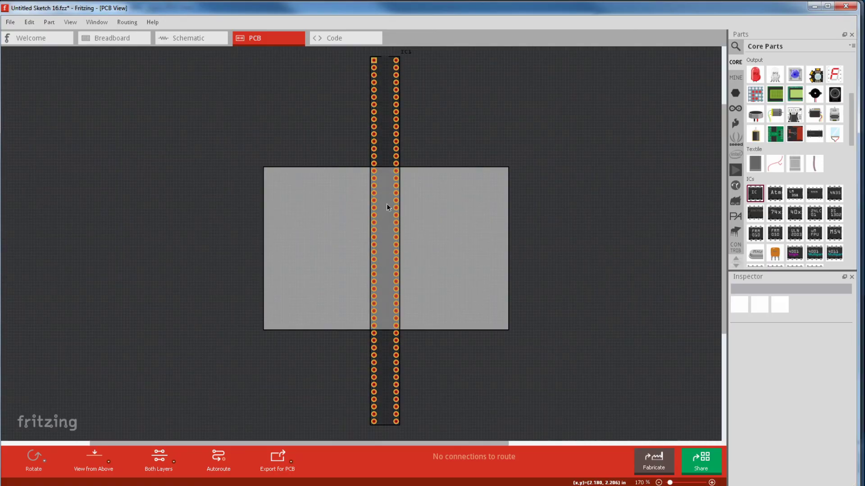
Step: Switch to Fritzing and open the 100-pin DIP chip in the Parts Editor's PCB view
right_click(388, 207)
click(405, 269)
click(172, 37)
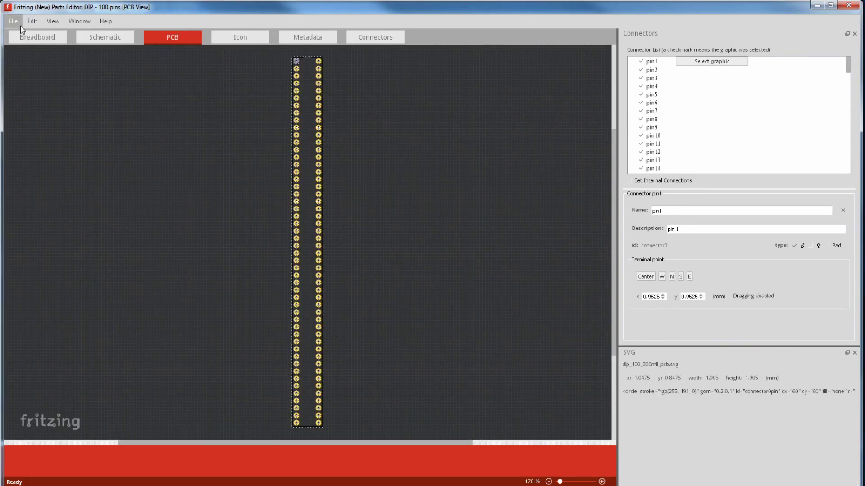
Step: Load drawing-5pcb2.svg as the part's PCB image and accept the font substitution notice
click(14, 22)
click(40, 31)
click(182, 175)
click(324, 252)
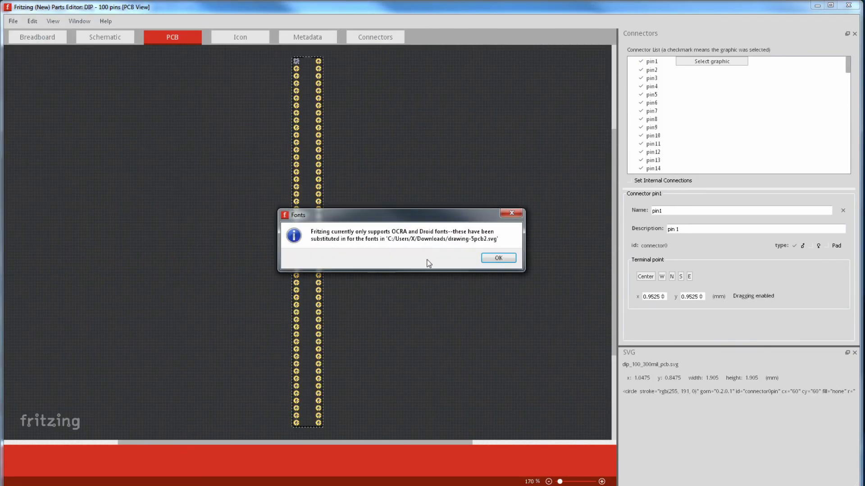
click(491, 260)
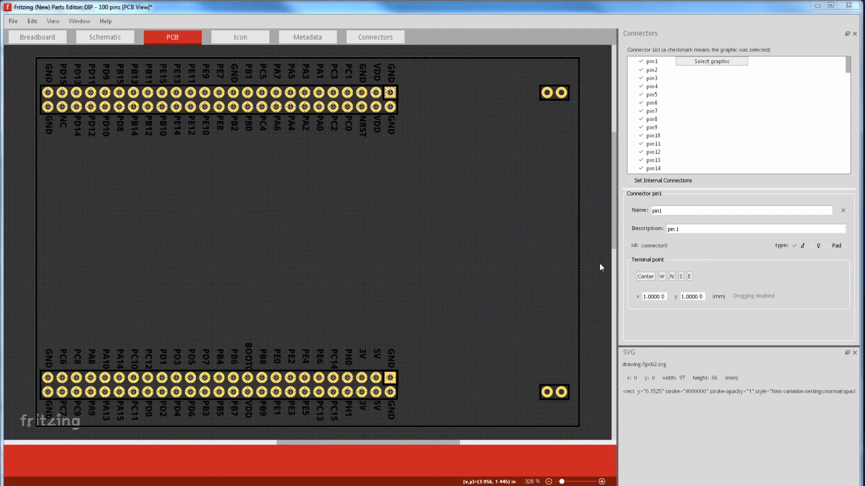
Step: Check the connector list down to pin100 and save the edited chip as a new part
scroll(843, 99, down, 20)
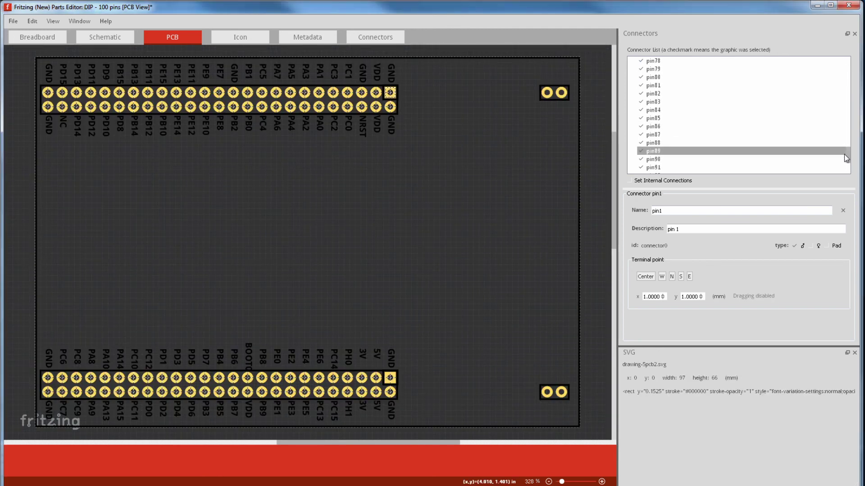
click(13, 21)
click(27, 83)
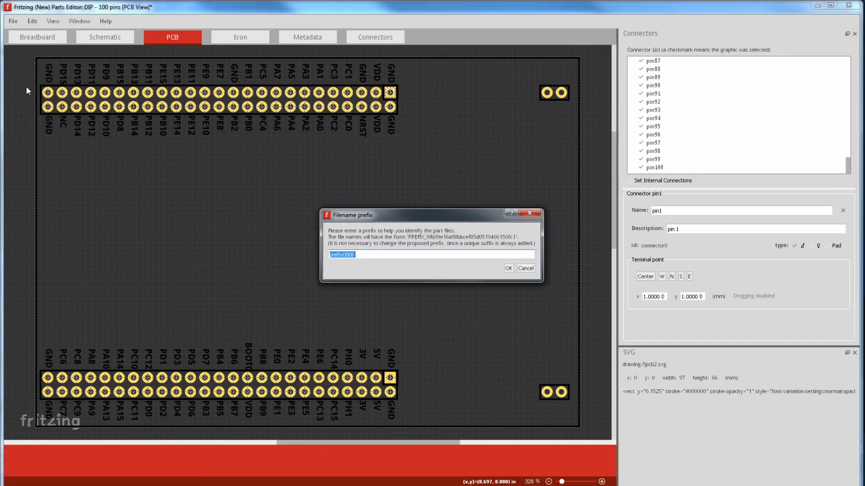